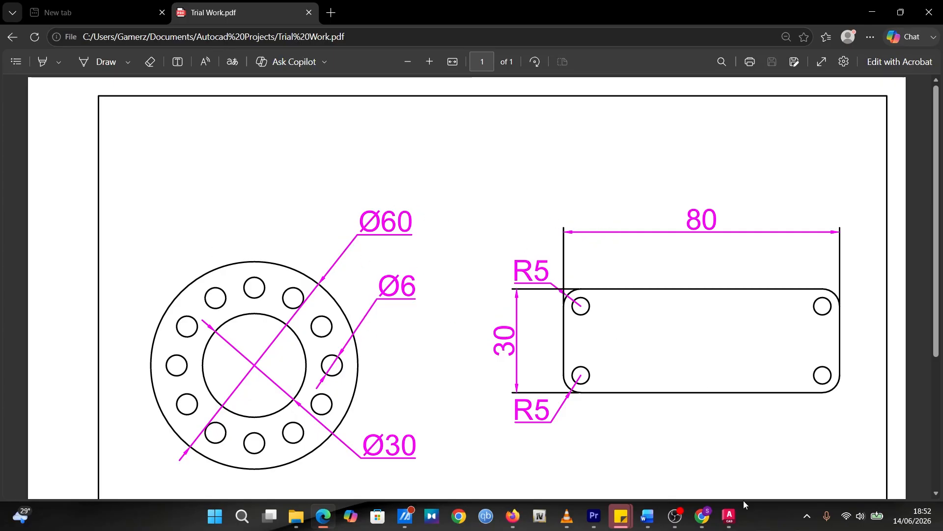
Switch to AutoCAD and draw an 80 by 30 rectangle in the model space of the Borderline.dwt drawing
{"action": "left_click", "coordinate": [730, 515]}
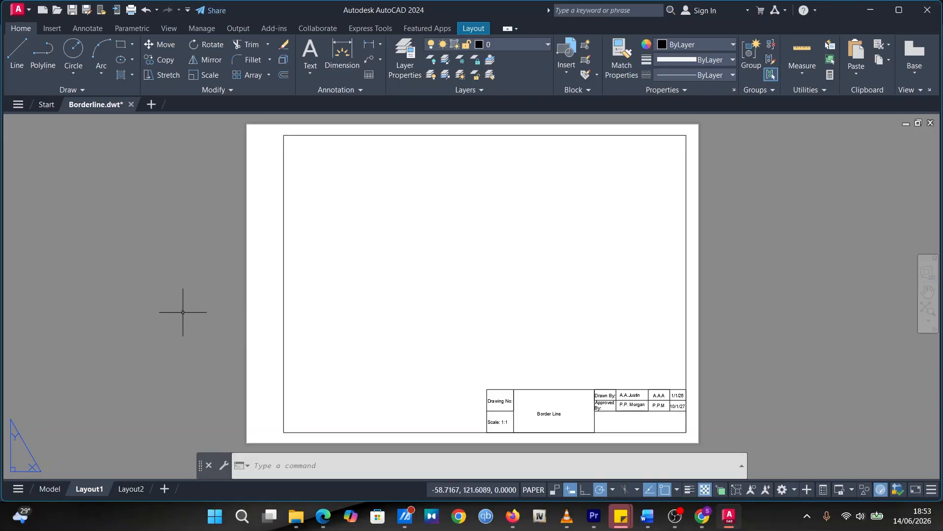
{"action": "left_click", "coordinate": [47, 488]}
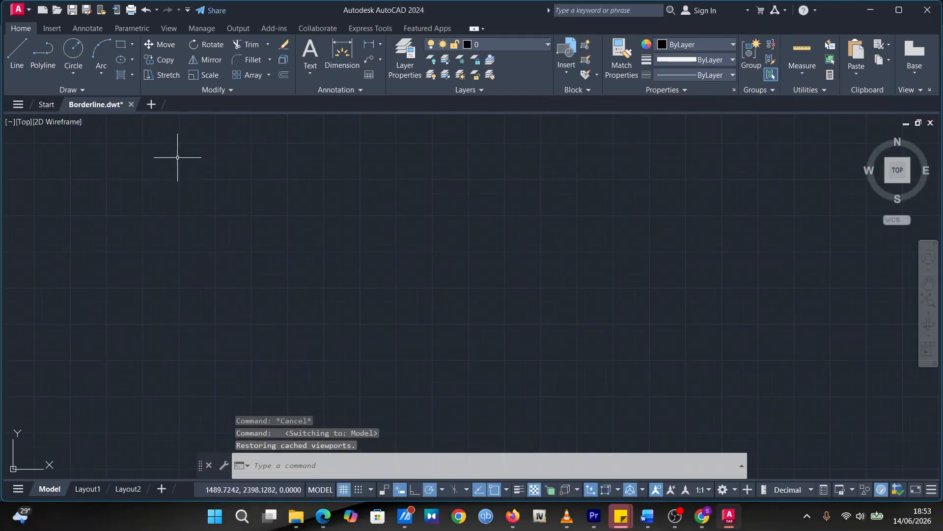
{"action": "left_click", "coordinate": [121, 45]}
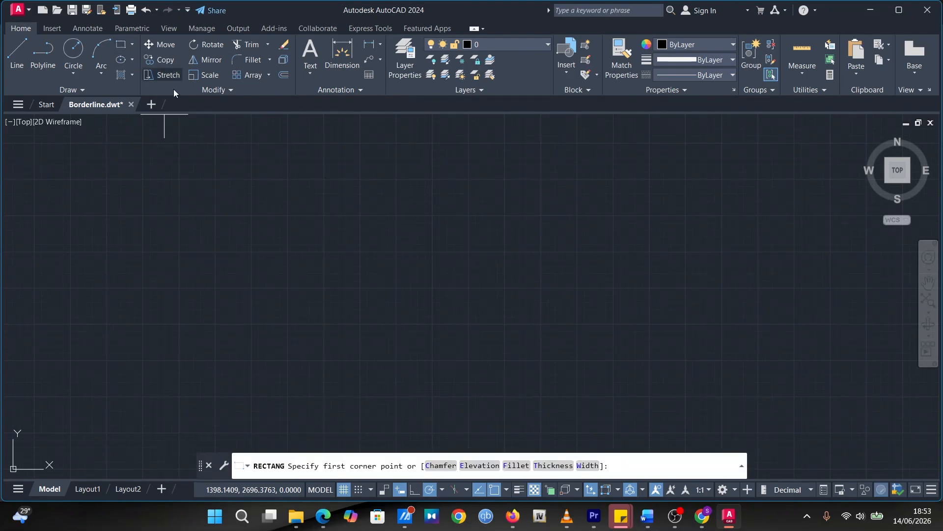
{"action": "left_click", "coordinate": [454, 192]}
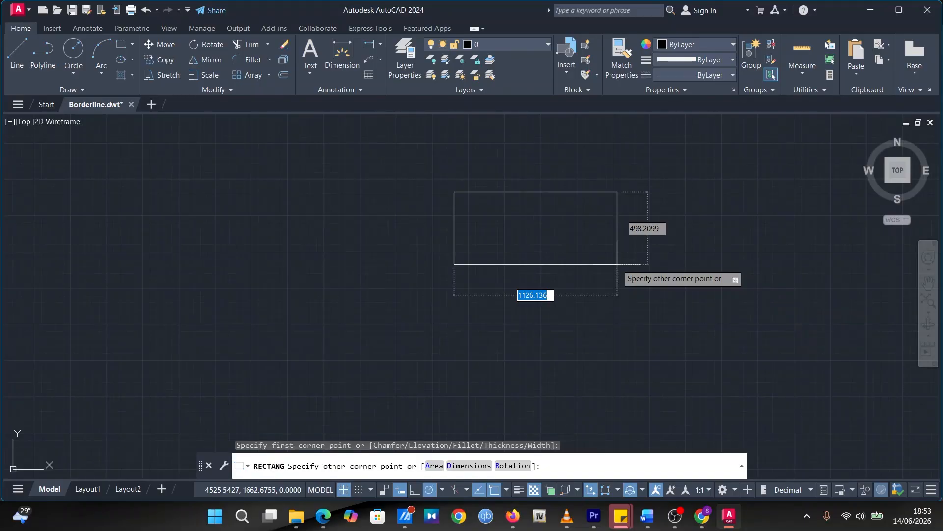
{"action": "type", "text": "80"}
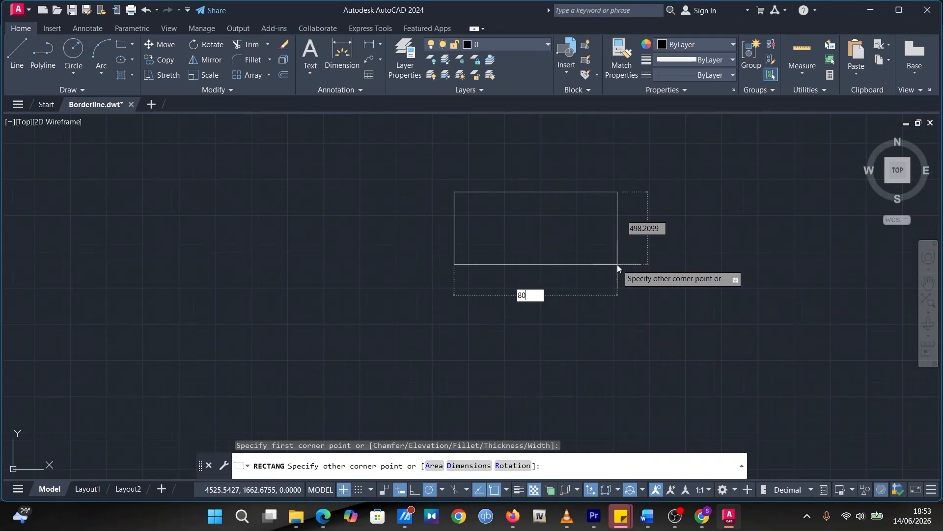
{"action": "key", "text": "Tab"}
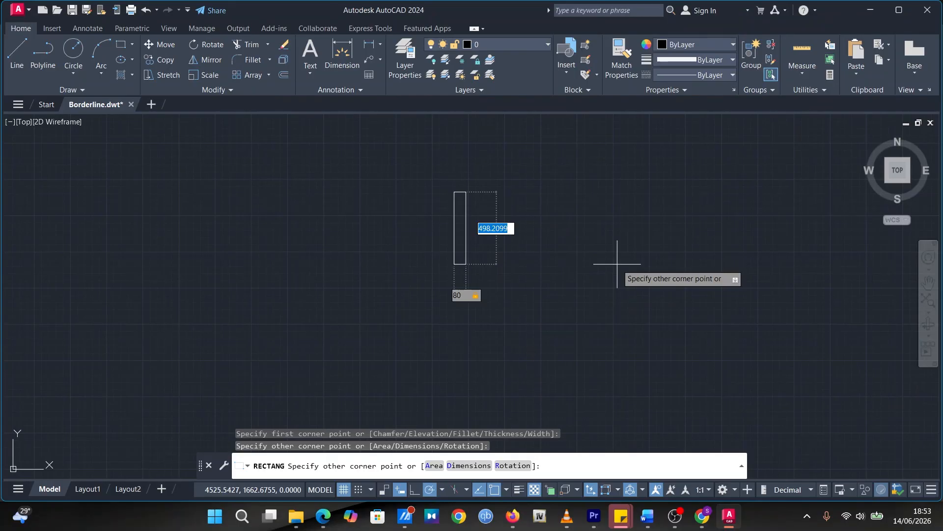
{"action": "type", "text": "30"}
{"action": "key", "text": "Return"}
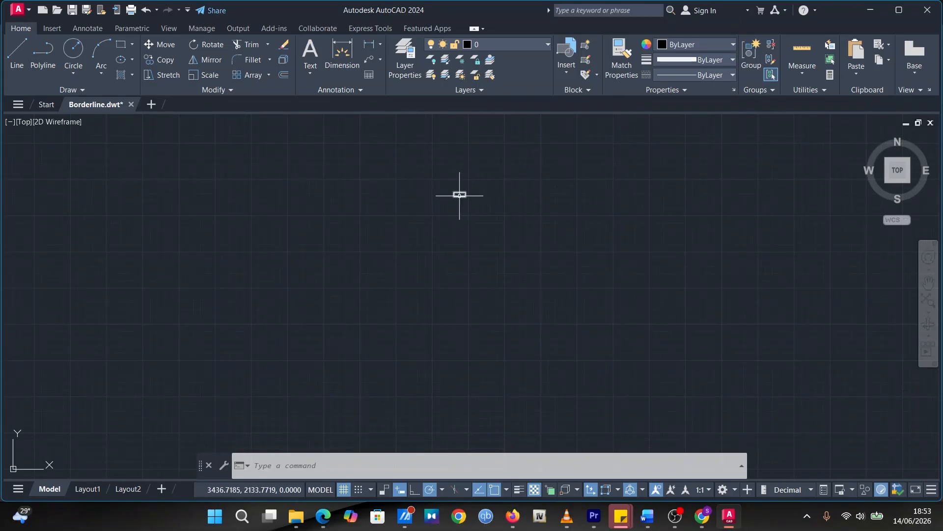
Fillet the rectangle's upper-left corner with a radius of 5
{"action": "mouse_move", "coordinate": [459, 194]}
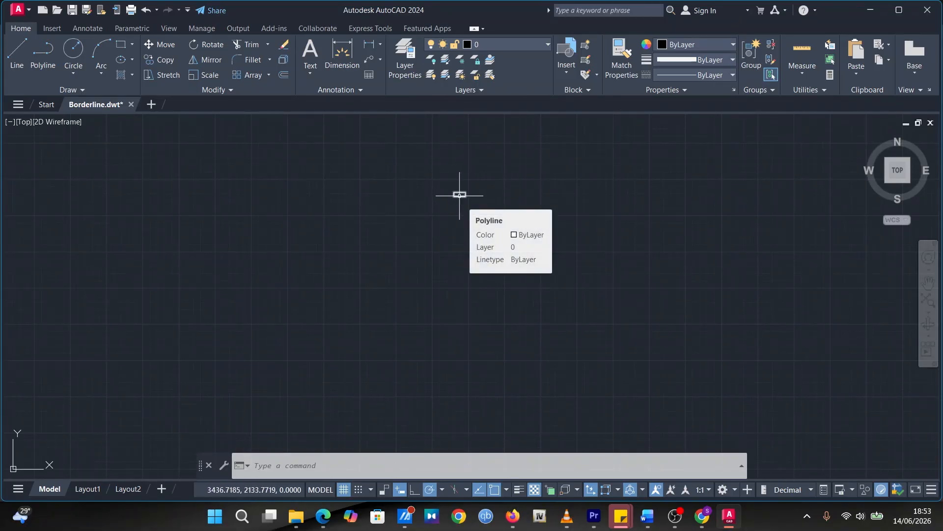
{"action": "scroll", "coordinate": [459, 195], "scroll_direction": "up", "scroll_amount": 3}
{"action": "scroll", "coordinate": [459, 195], "scroll_direction": "up", "scroll_amount": 4}
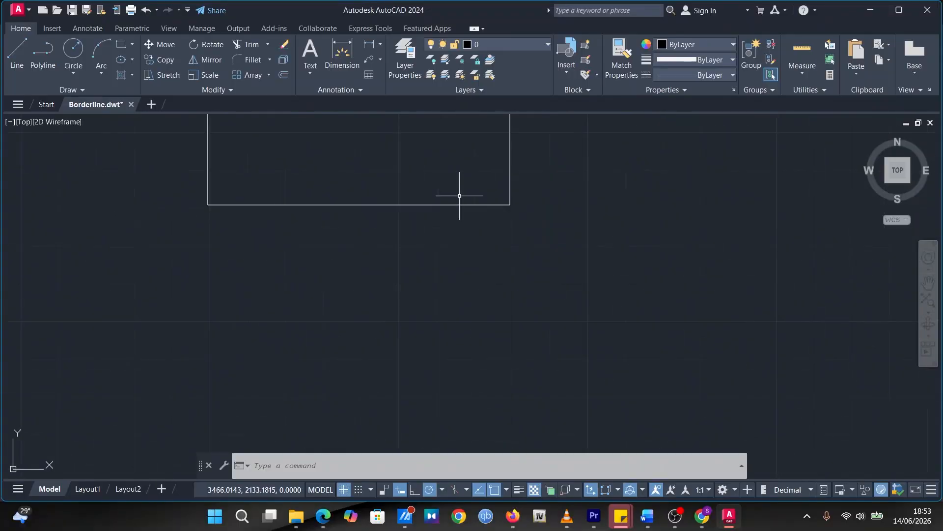
{"action": "mouse_move", "coordinate": [357, 147]}
{"action": "middle_mouse_down"}
{"action": "mouse_move", "coordinate": [375, 210]}
{"action": "mouse_move", "coordinate": [421, 276]}
{"action": "mouse_move", "coordinate": [485, 289]}
{"action": "mouse_move", "coordinate": [497, 272]}
{"action": "middle_mouse_up"}
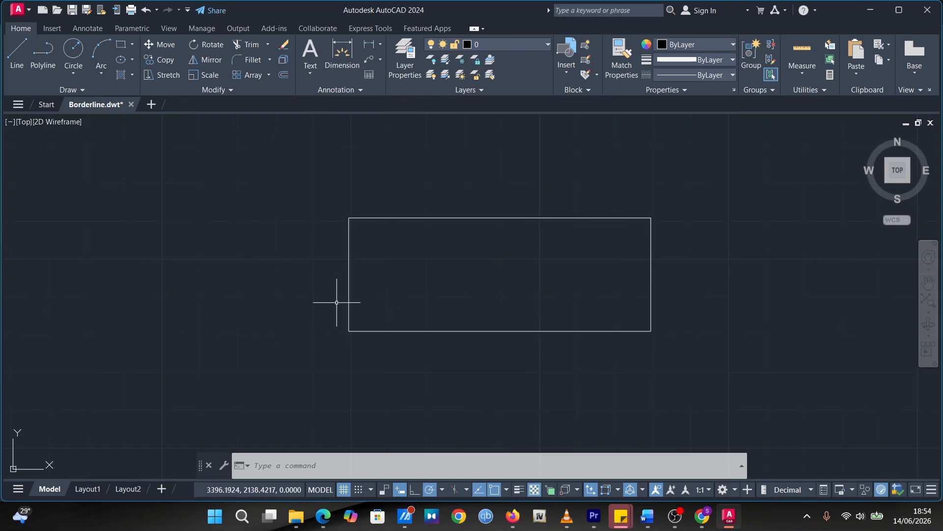
{"action": "left_click", "coordinate": [247, 59]}
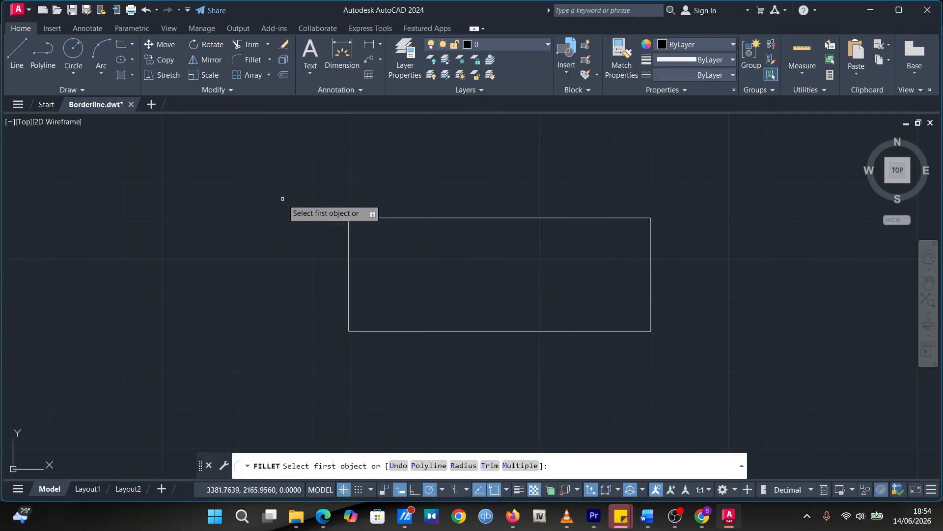
{"action": "left_click", "coordinate": [375, 218]}
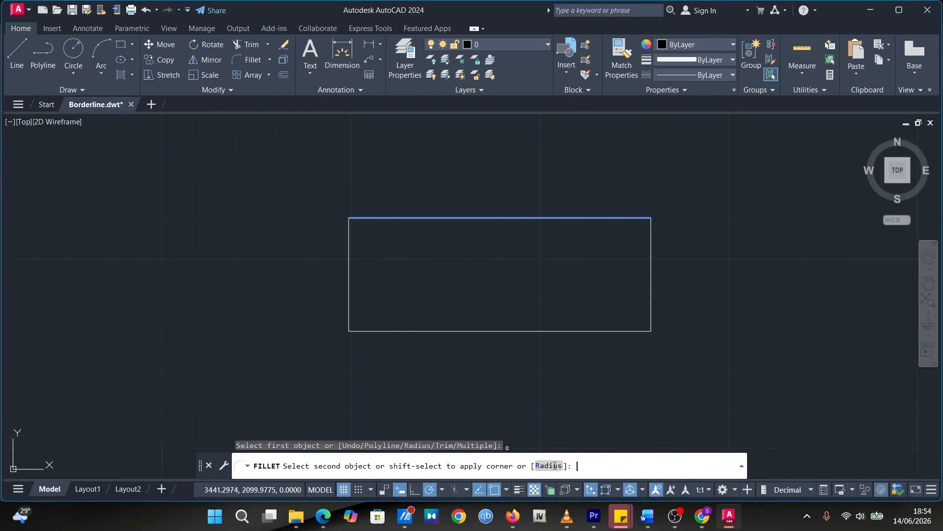
{"action": "left_click", "coordinate": [548, 466]}
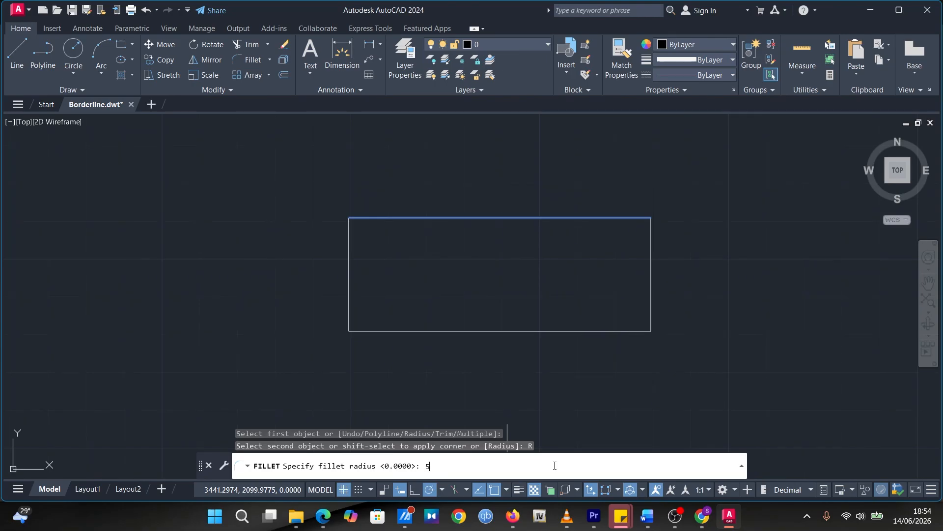
{"action": "key", "text": "Return"}
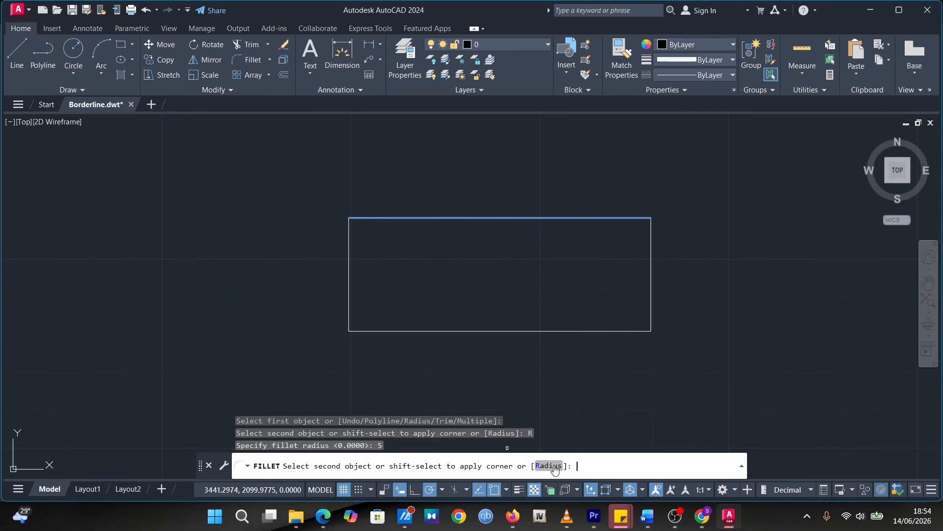
{"action": "left_click", "coordinate": [244, 62]}
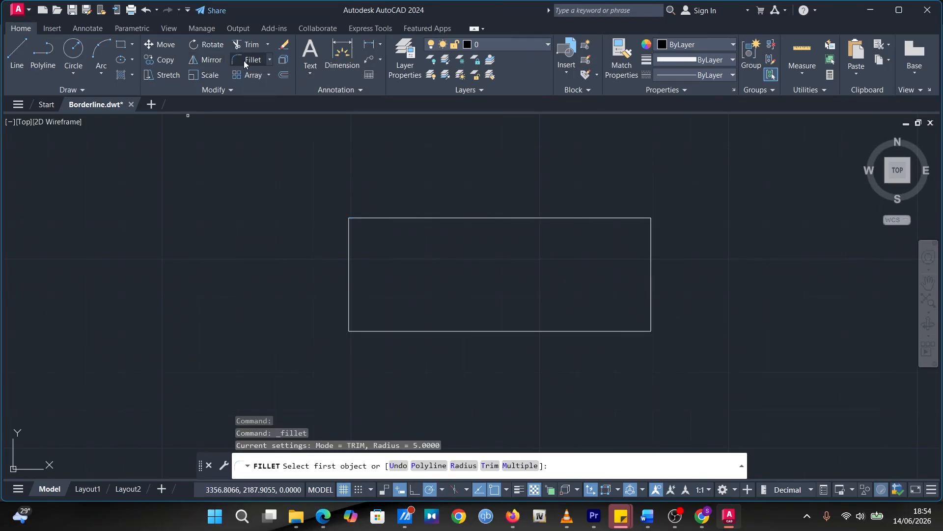
{"action": "left_click", "coordinate": [410, 217]}
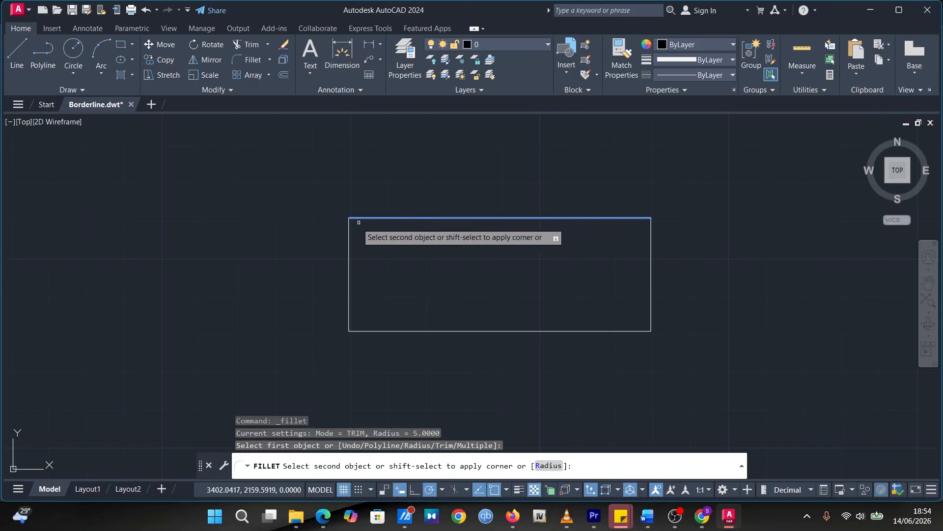
{"action": "left_click", "coordinate": [348, 244]}
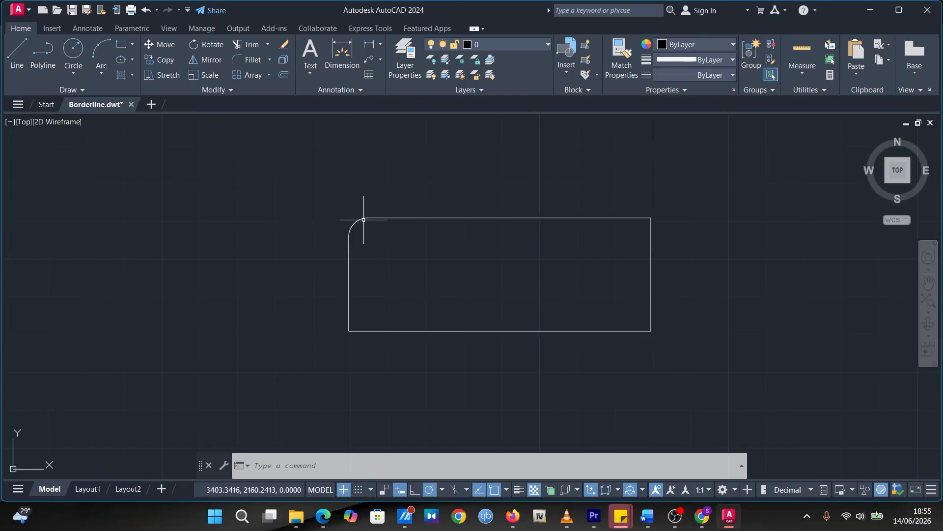
Fillet the rectangle's remaining three corners with the same radius of 5
{"action": "left_click", "coordinate": [236, 61]}
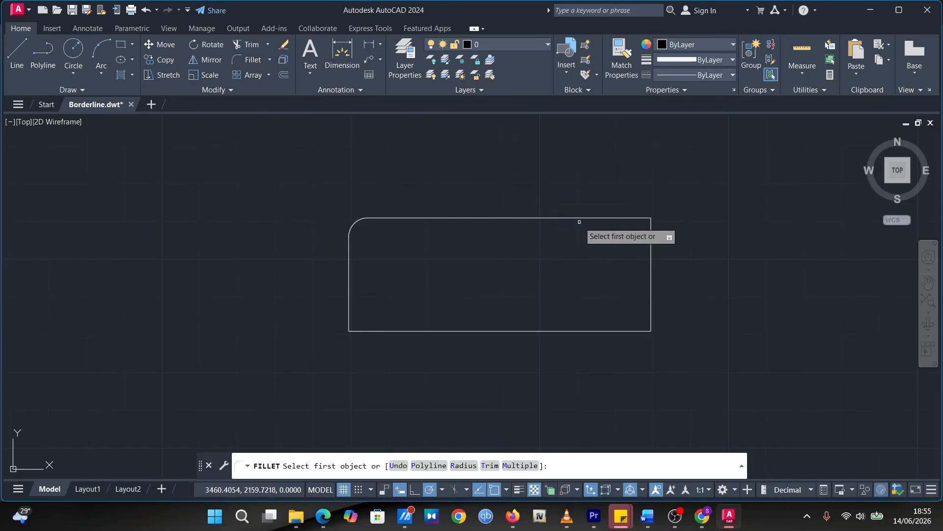
{"action": "left_click", "coordinate": [629, 217]}
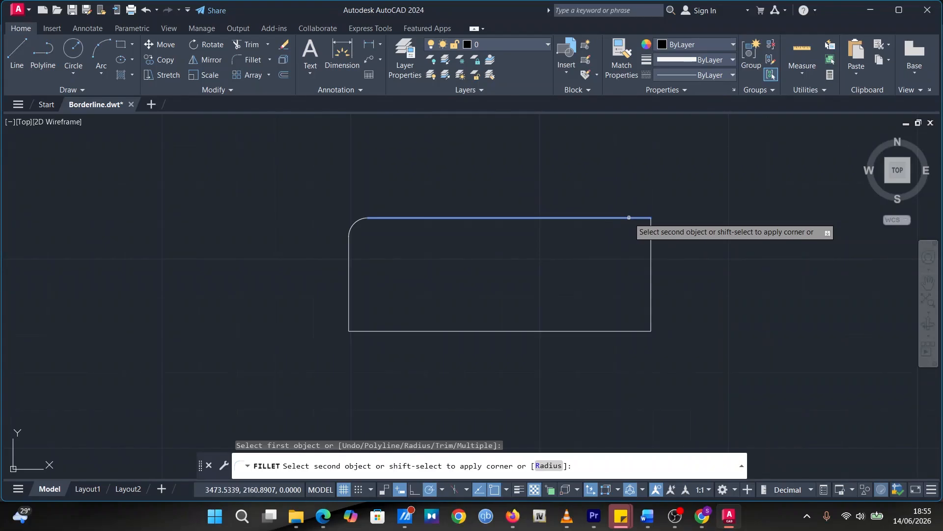
{"action": "left_click", "coordinate": [650, 244]}
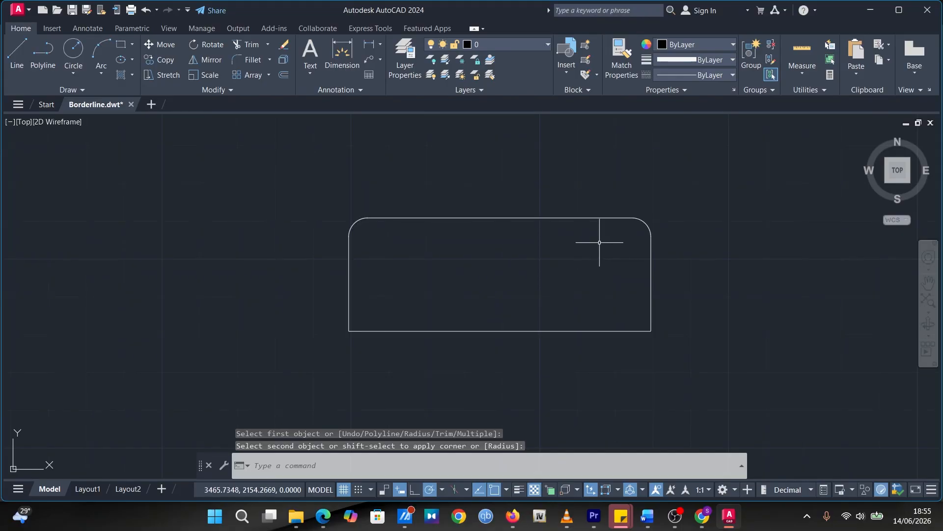
{"action": "left_click", "coordinate": [251, 60]}
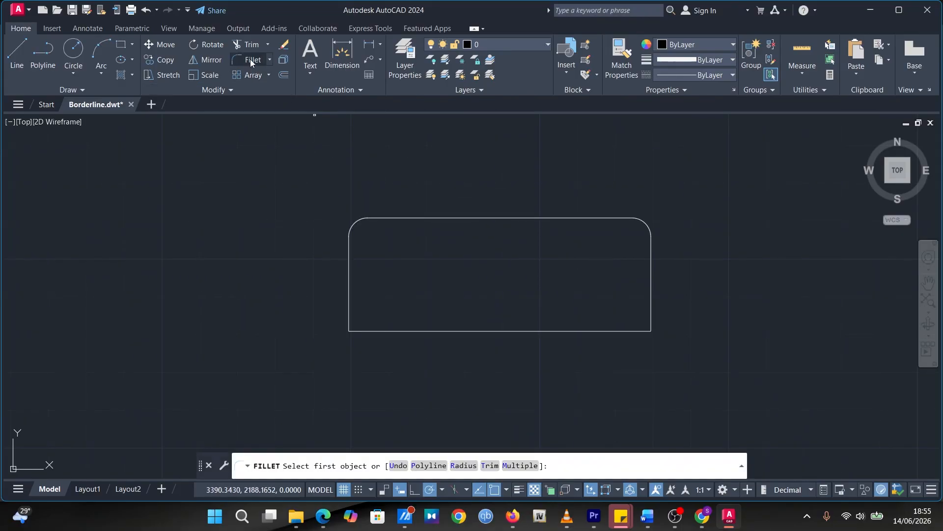
{"action": "left_click", "coordinate": [347, 319]}
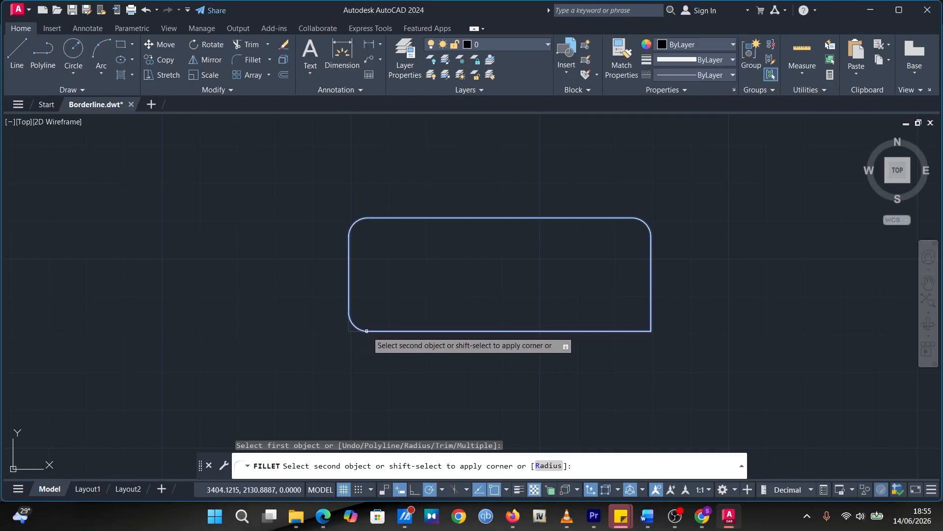
{"action": "left_click", "coordinate": [373, 331]}
{"action": "left_click", "coordinate": [310, 49]}
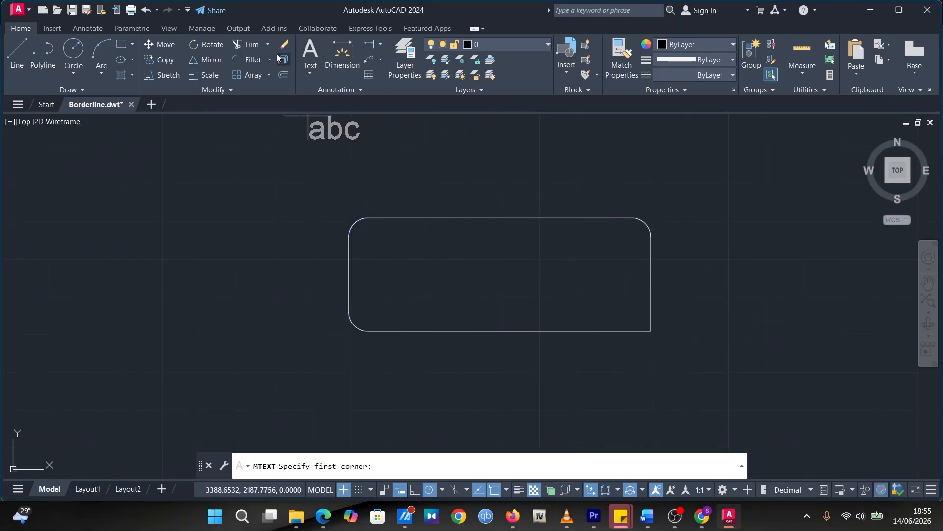
{"action": "left_click", "coordinate": [250, 59]}
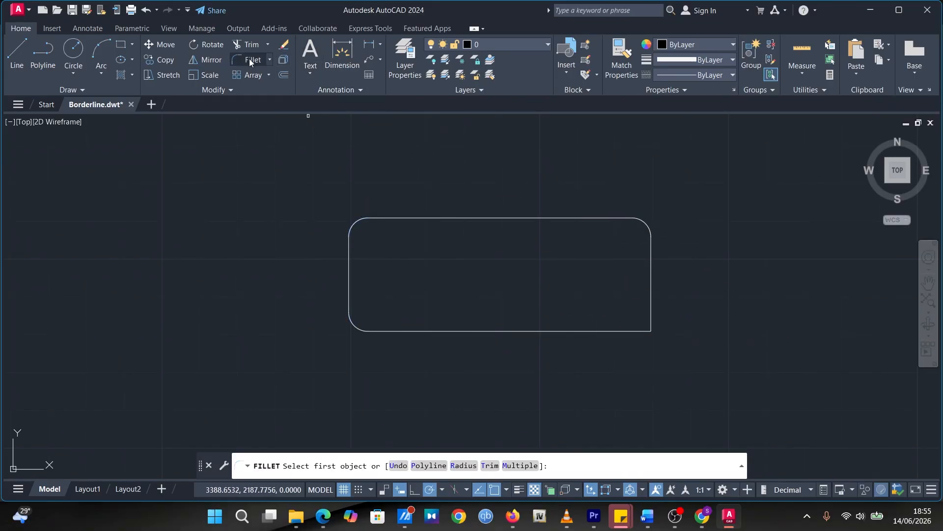
{"action": "left_click", "coordinate": [626, 331]}
{"action": "left_click", "coordinate": [651, 310]}
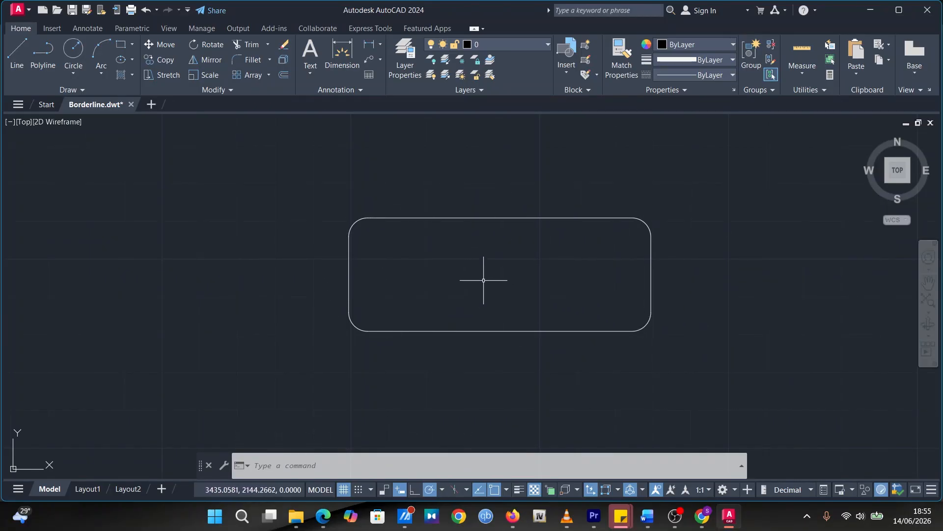
Check the holes in the Trial Work.pdf reference and draw a circle of radius 3 at the centre of the upper-left fillet
{"action": "left_click", "coordinate": [324, 515]}
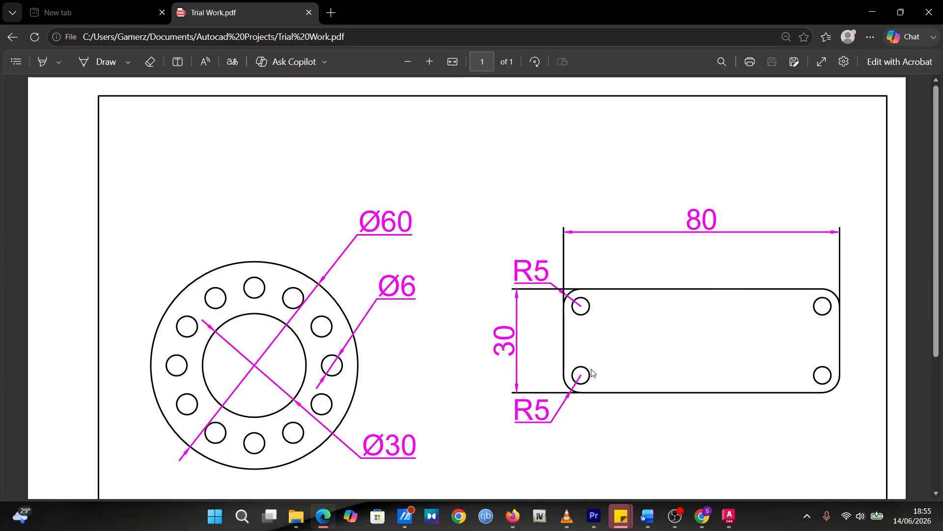
{"action": "left_click", "coordinate": [729, 516]}
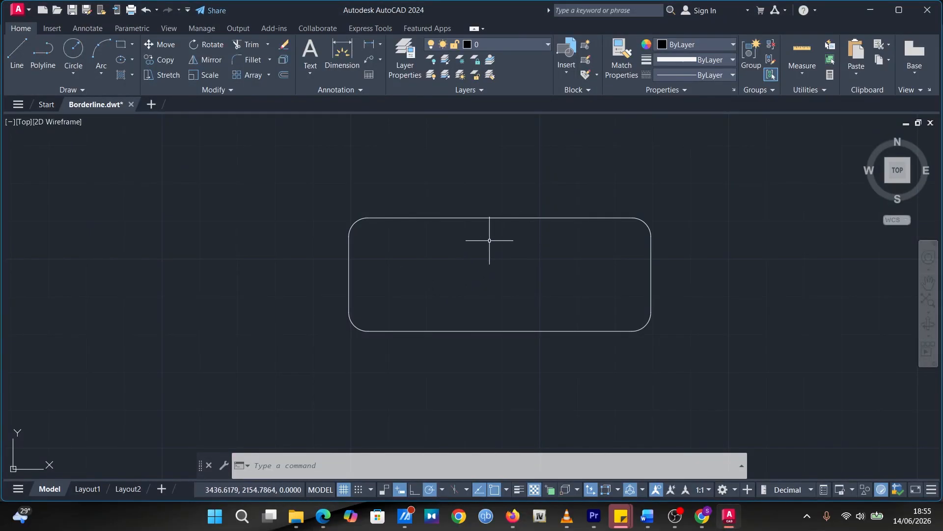
{"action": "left_click", "coordinate": [74, 50]}
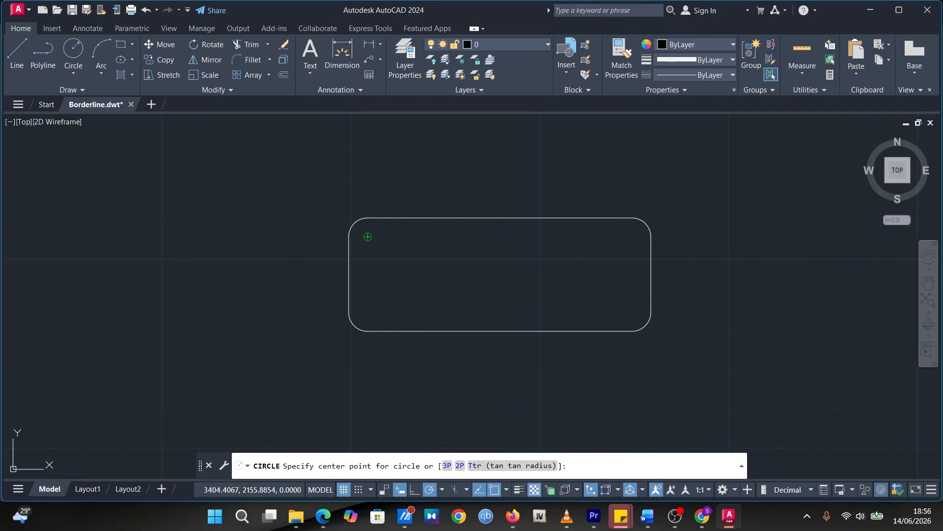
{"action": "left_click", "coordinate": [368, 236]}
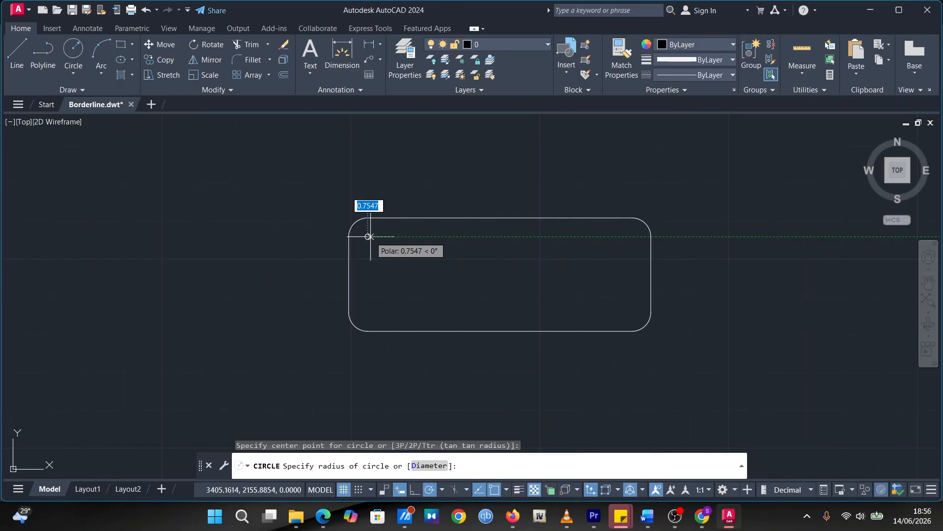
{"action": "type", "text": "3"}
{"action": "key", "text": "Return"}
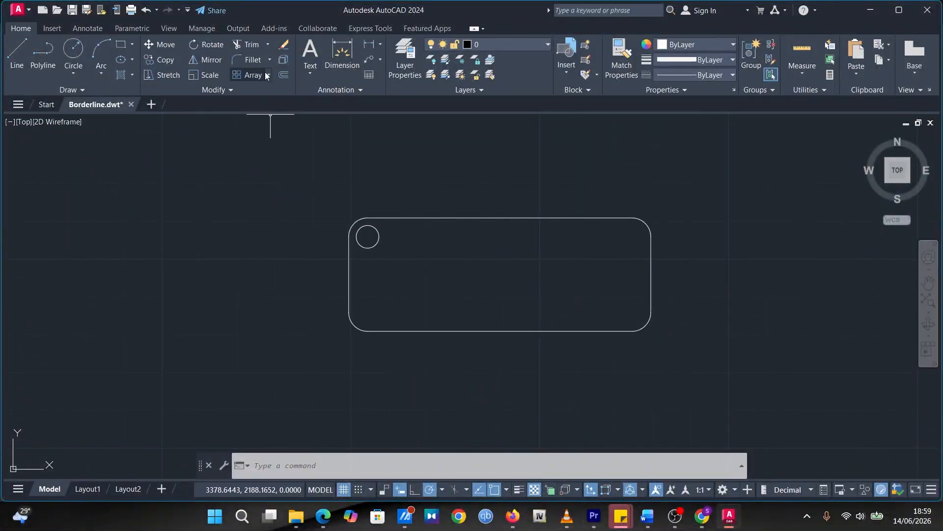
Create a rectangular array of the radius 3 corner circle with 2 columns and 2 rows
{"action": "left_click", "coordinate": [372, 225]}
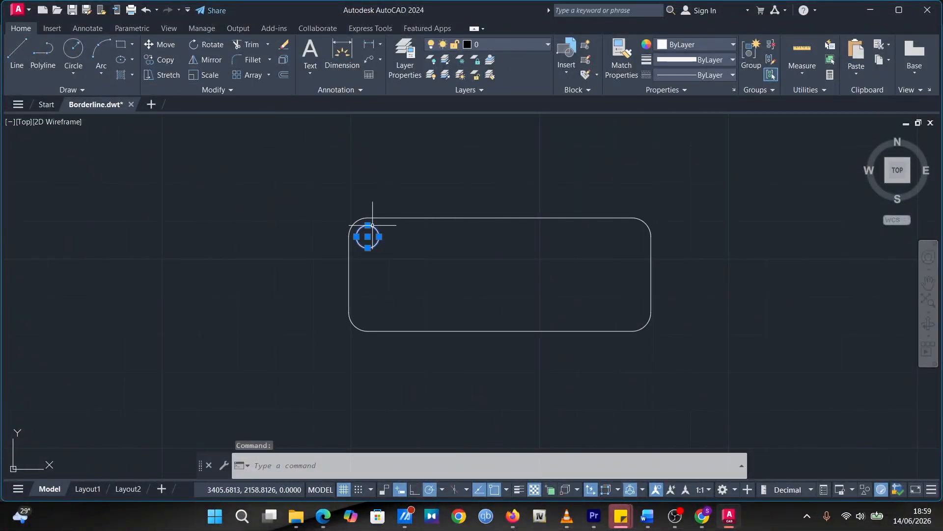
{"action": "left_click", "coordinate": [268, 75]}
{"action": "left_click", "coordinate": [267, 94]}
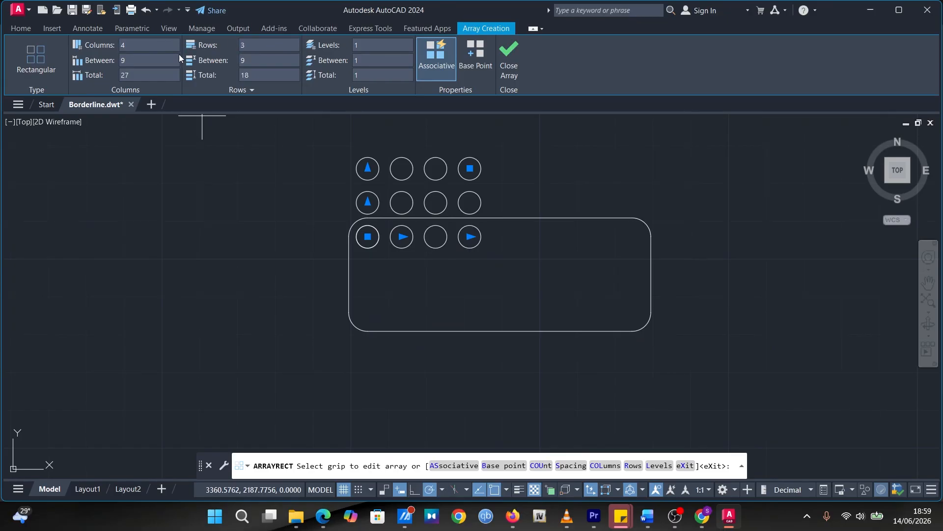
{"action": "left_click", "coordinate": [163, 44]}
{"action": "type", "text": "2"}
{"action": "key", "text": "Return"}
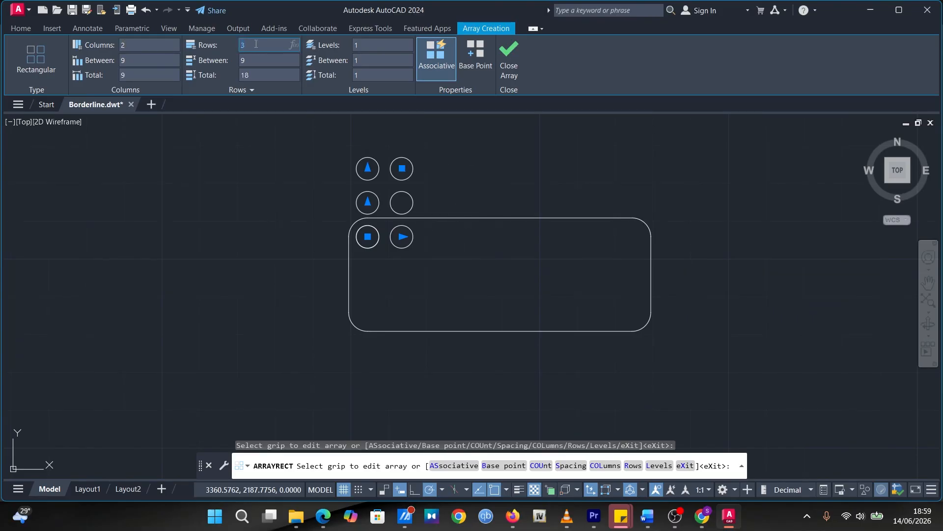
{"action": "left_click", "coordinate": [256, 44]}
{"action": "type", "text": "2"}
{"action": "key", "text": "Return"}
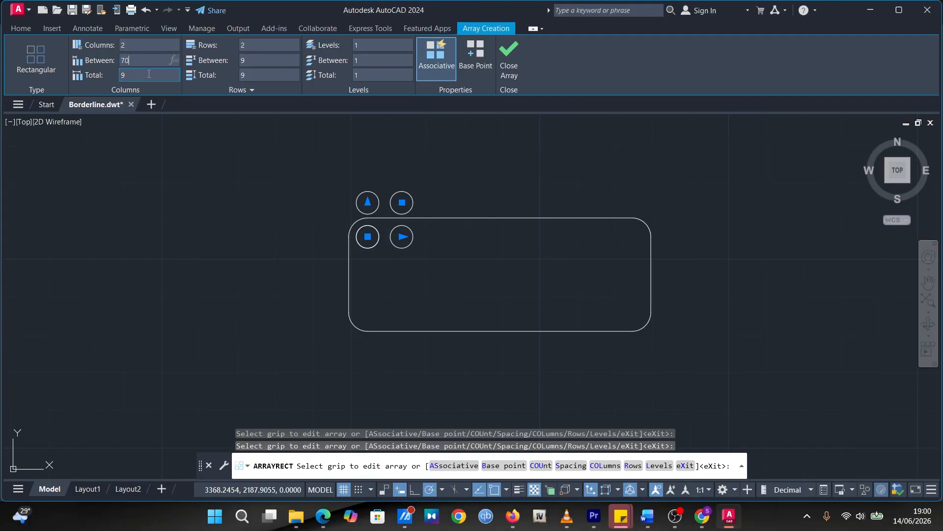
Space the circle array 70 between columns and -20 between rows, and finish the array
{"action": "key", "text": "Return"}
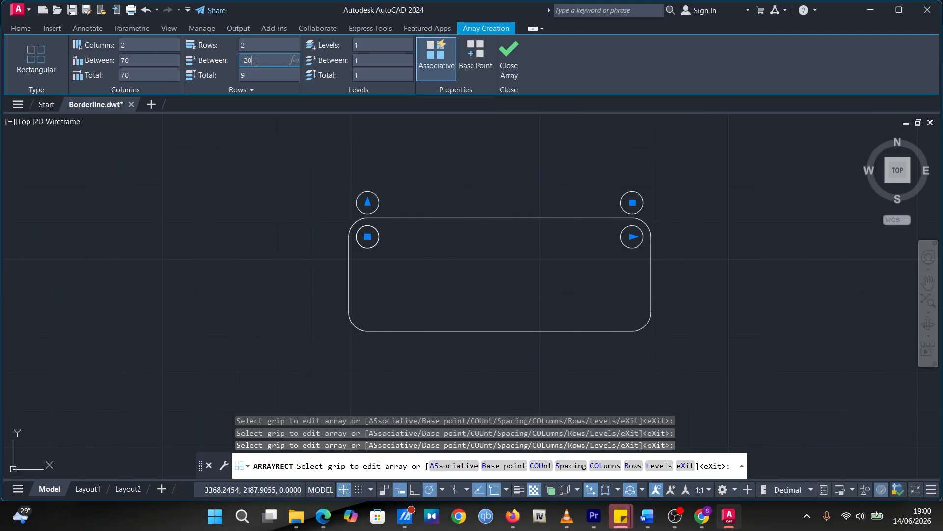
{"action": "left_click", "coordinate": [253, 73]}
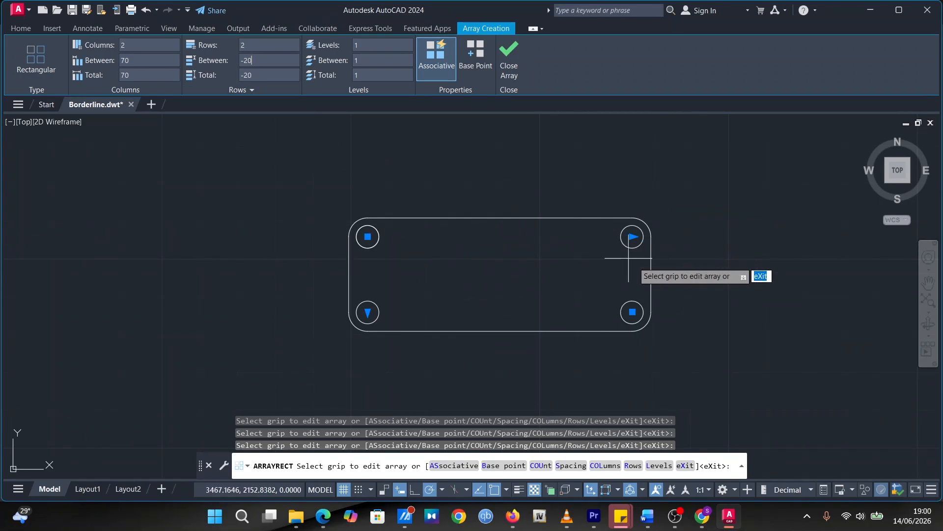
{"action": "left_click", "coordinate": [509, 58]}
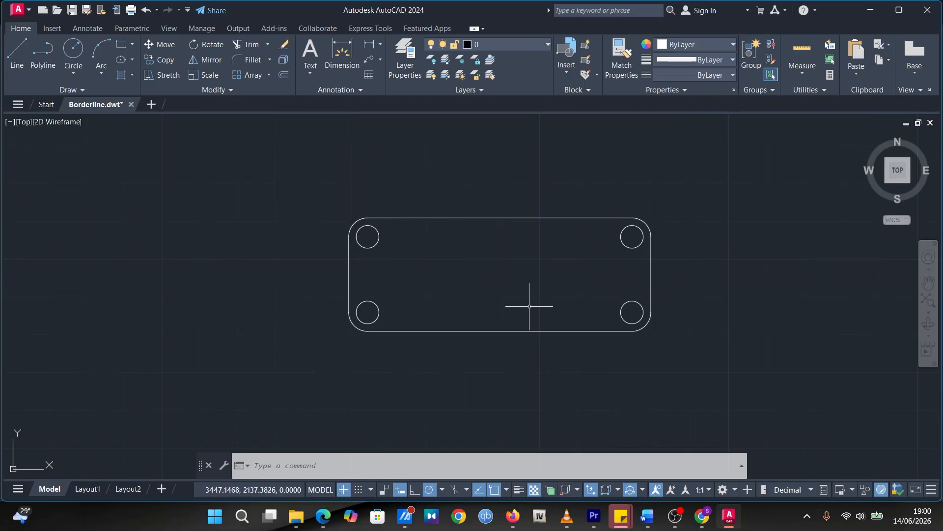
Dimension the plate's height between its upper and lower edges, placing the dimension line to the left of the plate
{"action": "middle_click_drag", "start_coordinate": [481, 261], "coordinate": [596, 269]}
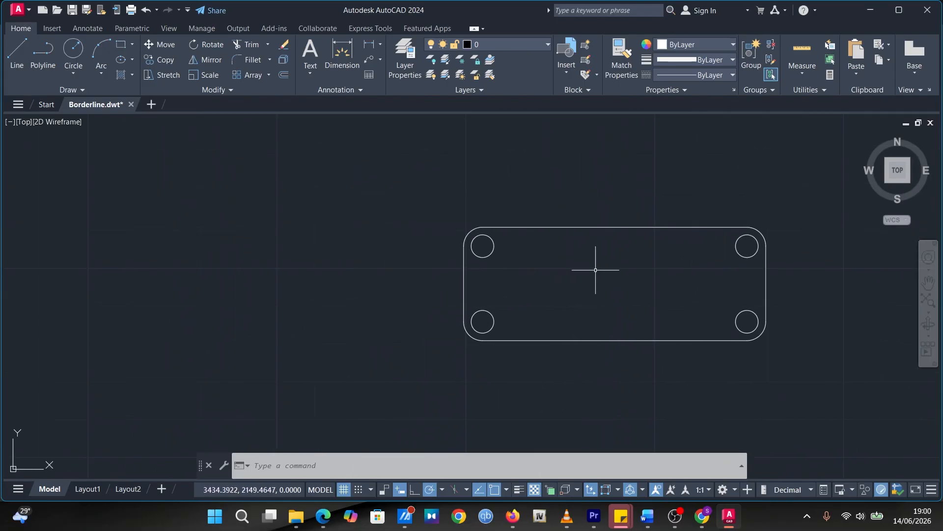
{"action": "left_click", "coordinate": [340, 55]}
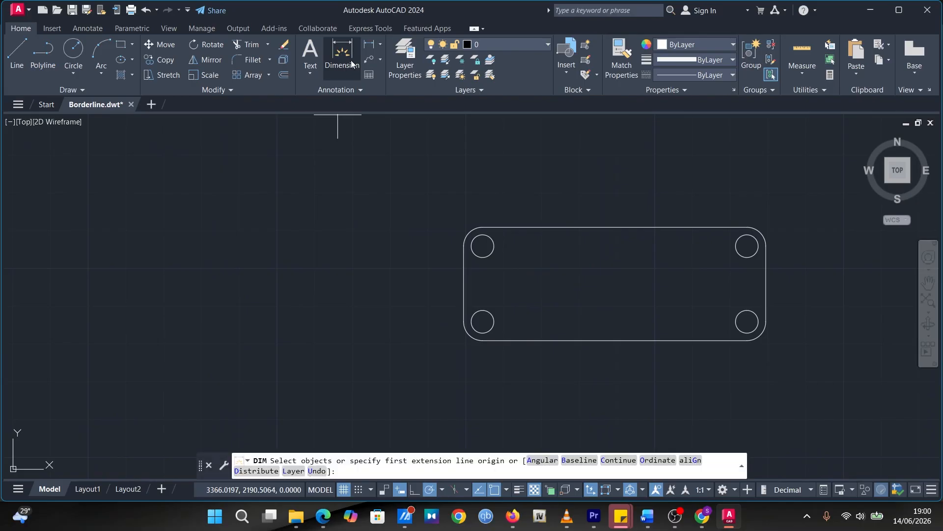
{"action": "left_click", "coordinate": [560, 226]}
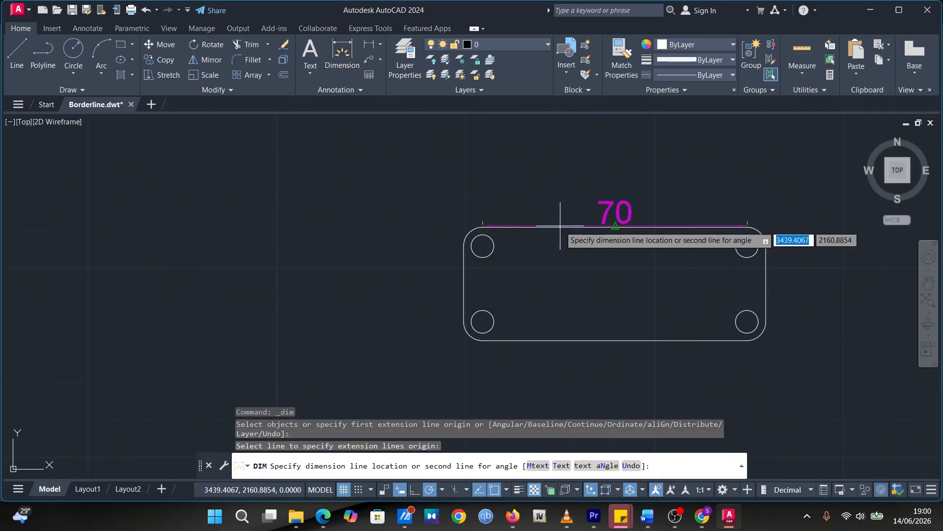
{"action": "left_click", "coordinate": [557, 339]}
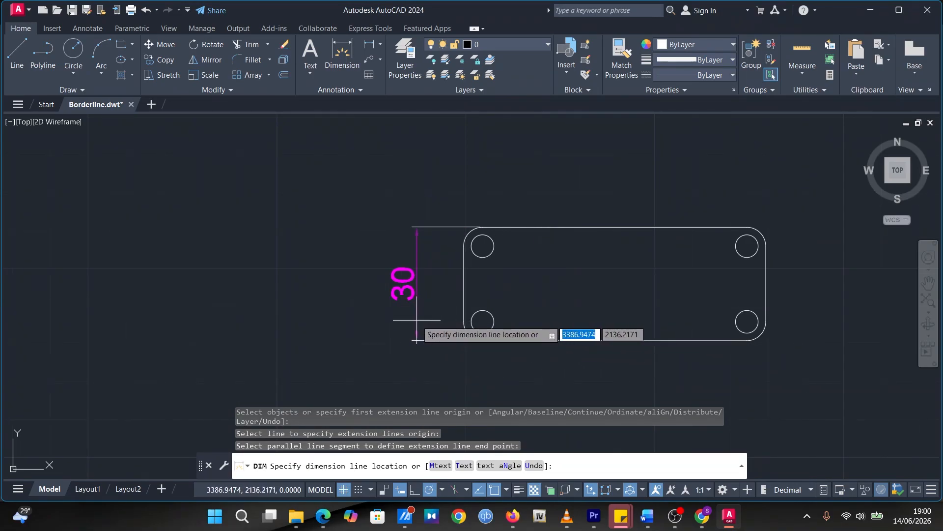
{"action": "left_click", "coordinate": [419, 338]}
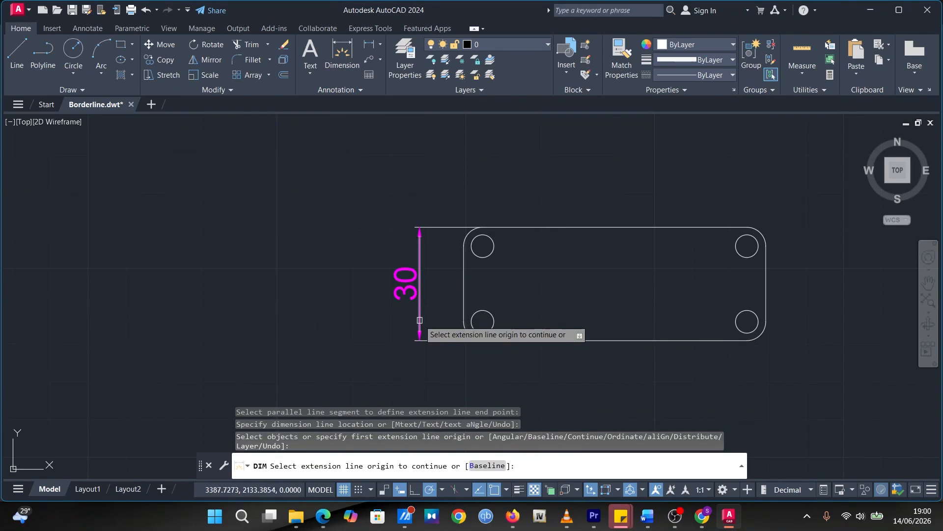
{"action": "left_click", "coordinate": [335, 53]}
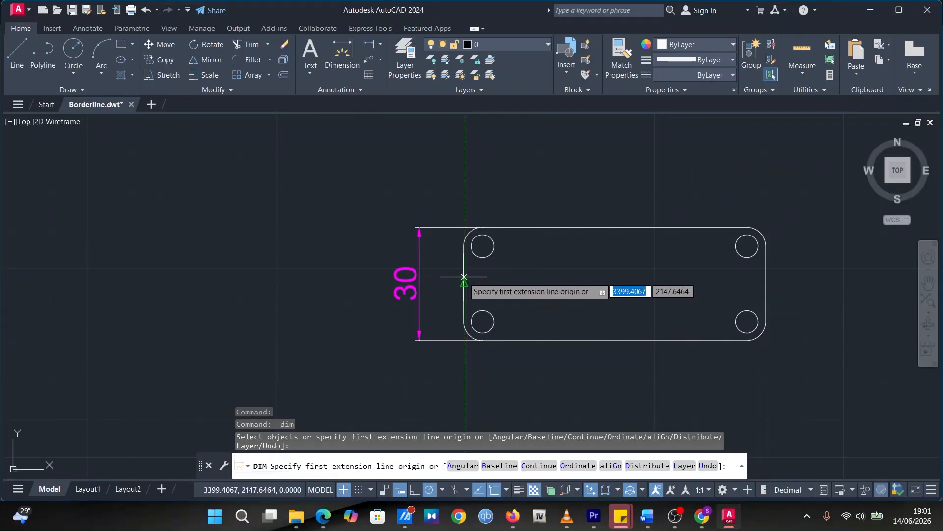
{"action": "left_click", "coordinate": [464, 288]}
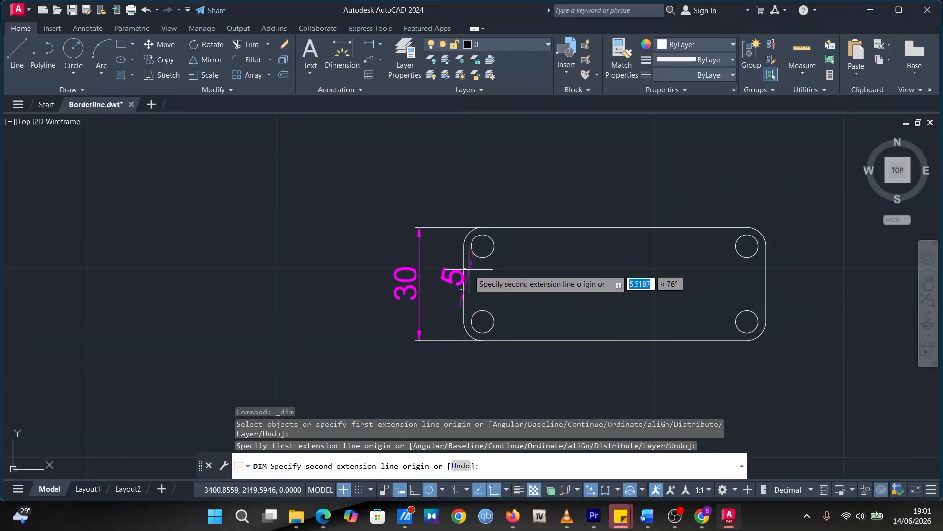
{"action": "key", "text": "Escape"}
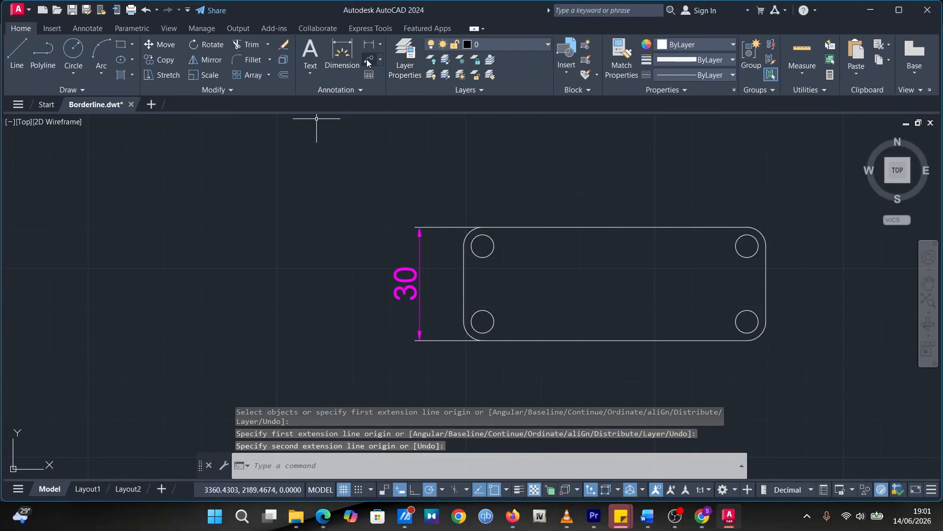
{"action": "left_click", "coordinate": [342, 52]}
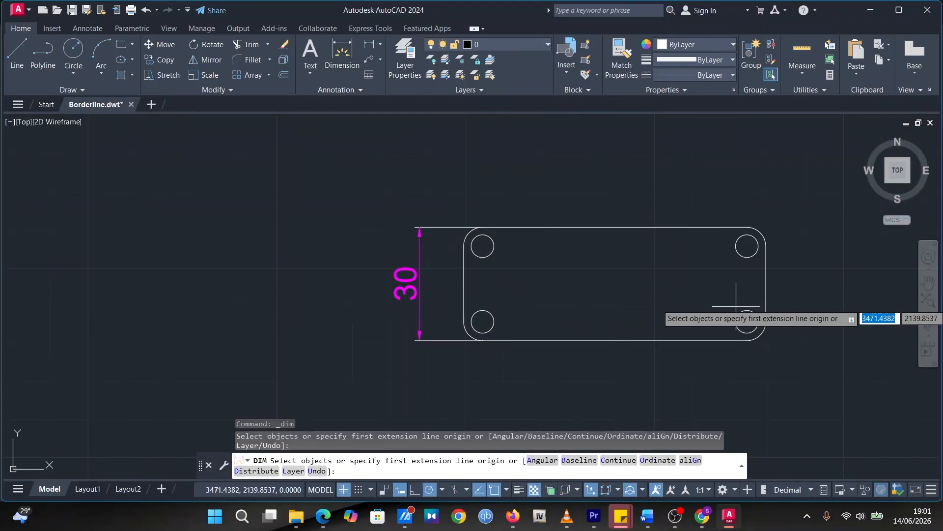
{"action": "left_click", "coordinate": [765, 273]}
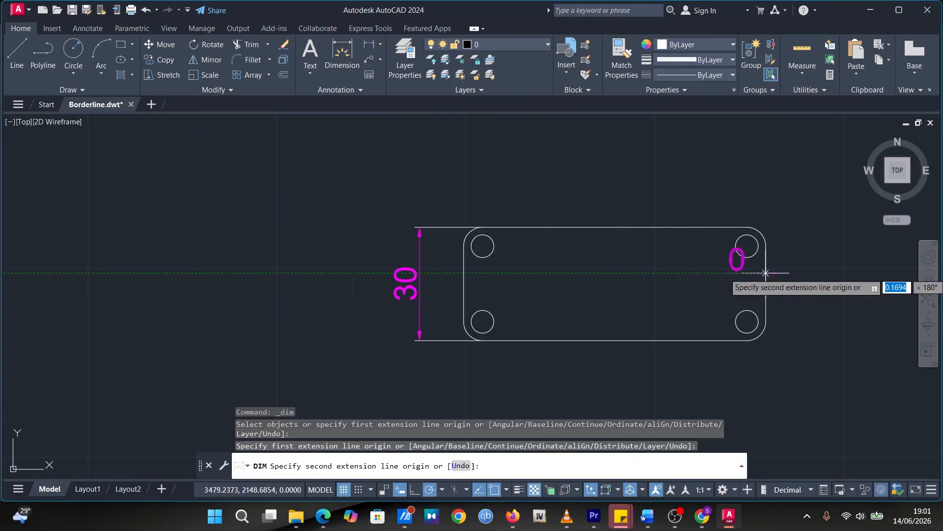
{"action": "left_click", "coordinate": [754, 275]}
{"action": "key", "text": "Escape"}
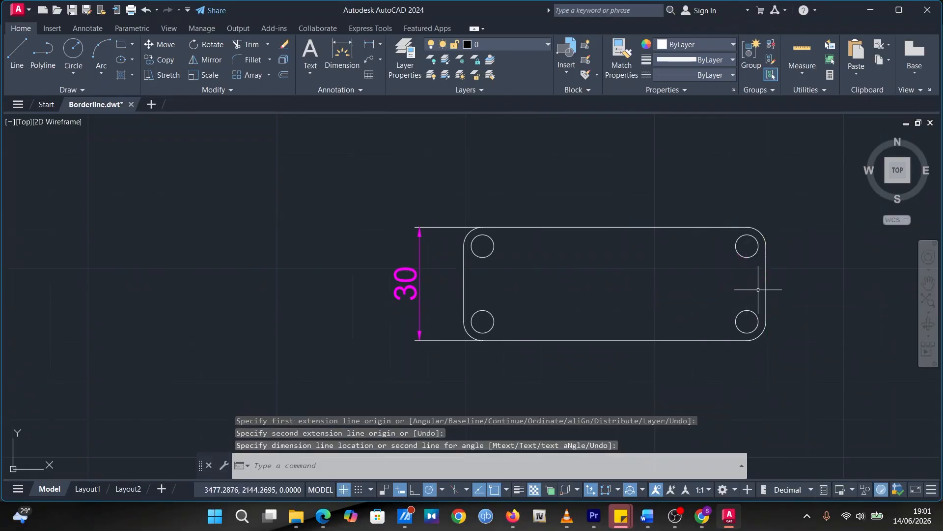
{"action": "left_click", "coordinate": [762, 287]}
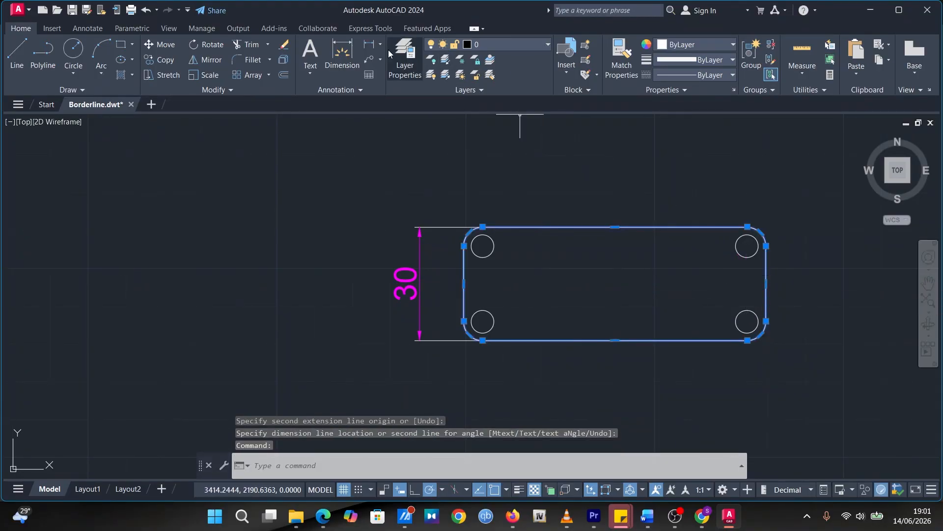
Dimension the plate's overall width between the midpoints of its two short sides, placing the dimension line above the plate
{"action": "left_click", "coordinate": [342, 51]}
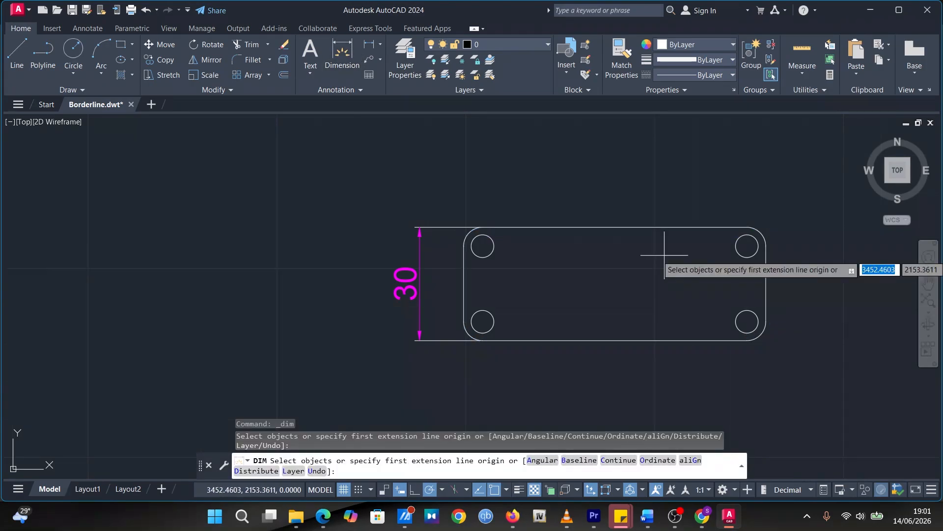
{"action": "left_click", "coordinate": [766, 284]}
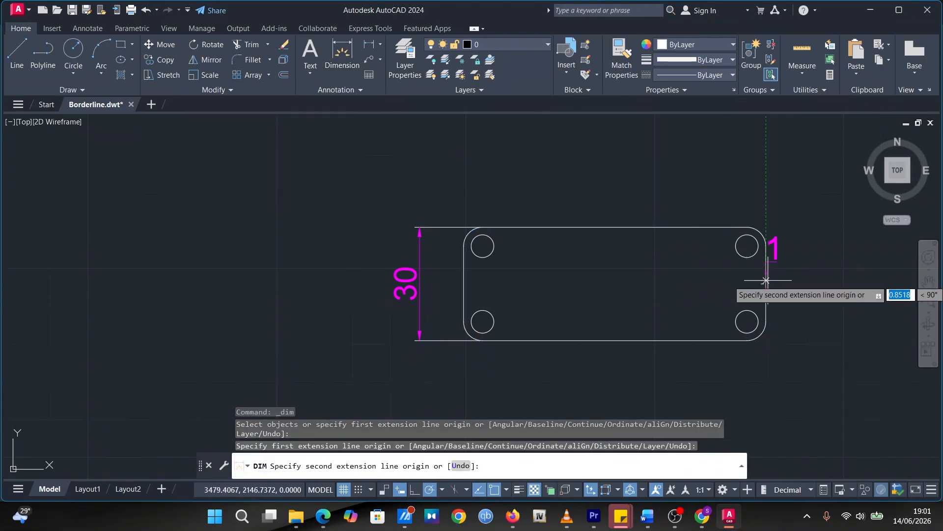
{"action": "left_click", "coordinate": [464, 283]}
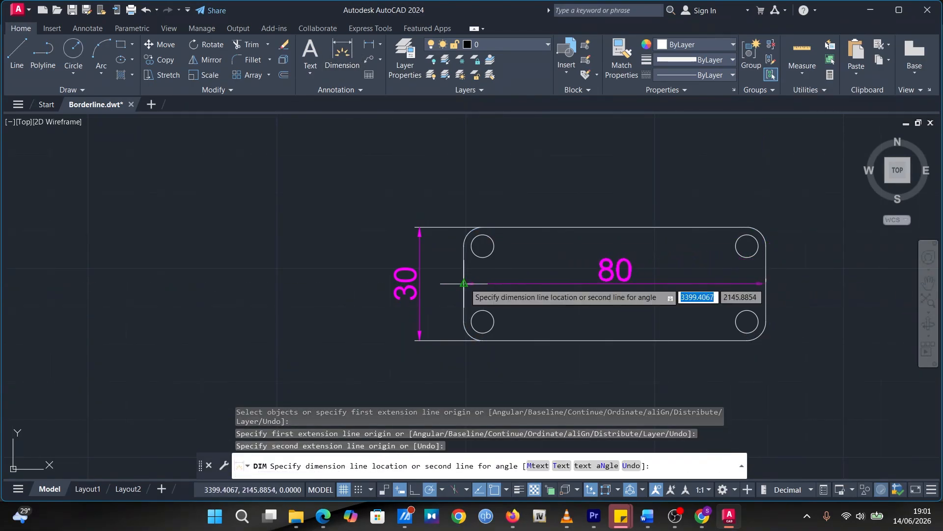
{"action": "left_click", "coordinate": [477, 175]}
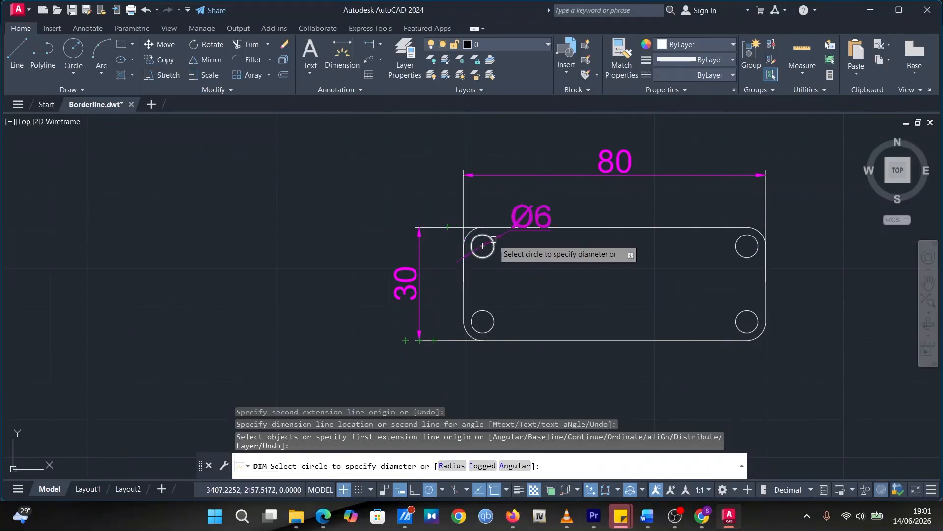
Add a diameter dimension to the upper-left hole, placing its text outside the plate to the upper left, and end dimensioning
{"action": "left_click", "coordinate": [493, 240]}
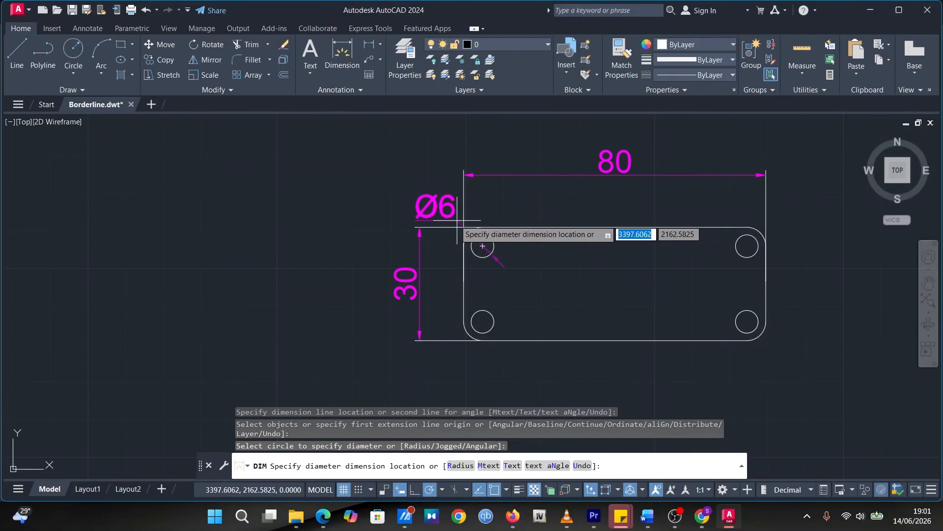
{"action": "left_click", "coordinate": [435, 188]}
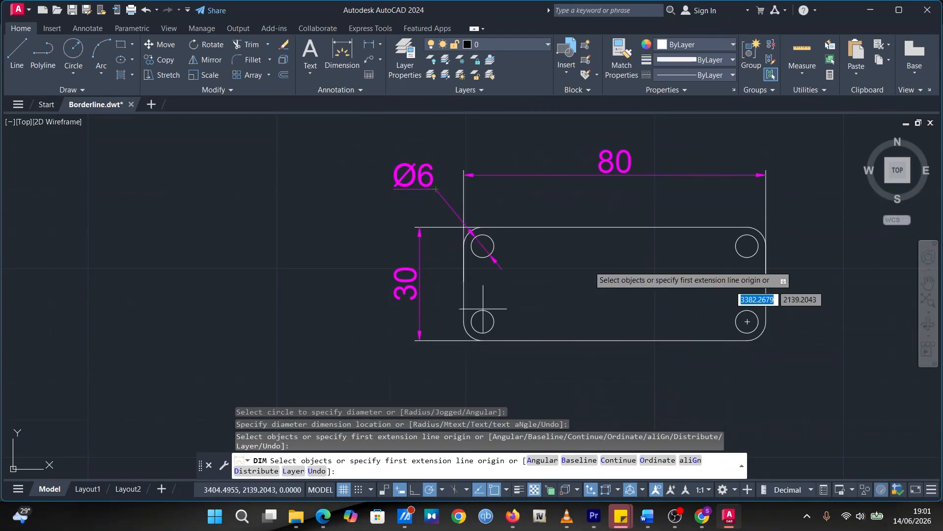
{"action": "key", "text": "Return"}
{"action": "key", "text": "Escape"}
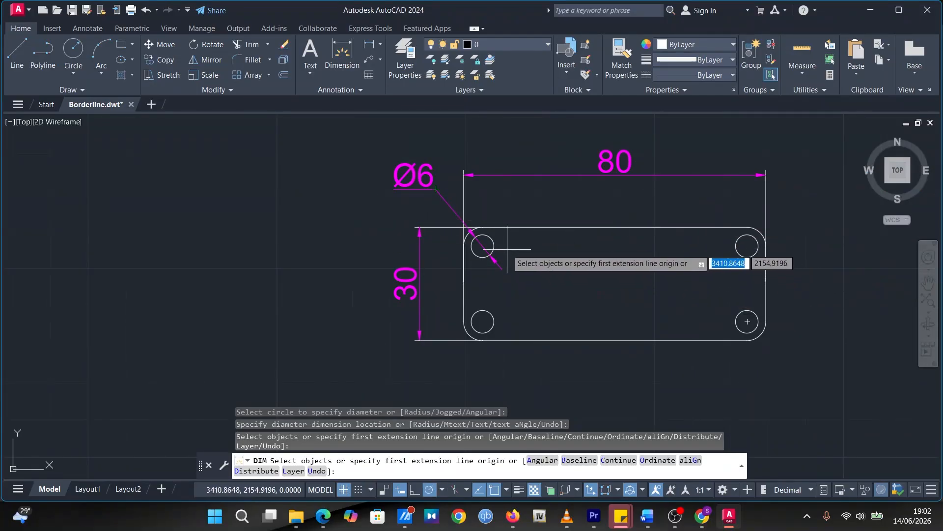
Check the round flange's diameters in the Trial Work.pdf reference and return to AutoCAD with free space beside the plate
{"action": "left_click", "coordinate": [323, 515]}
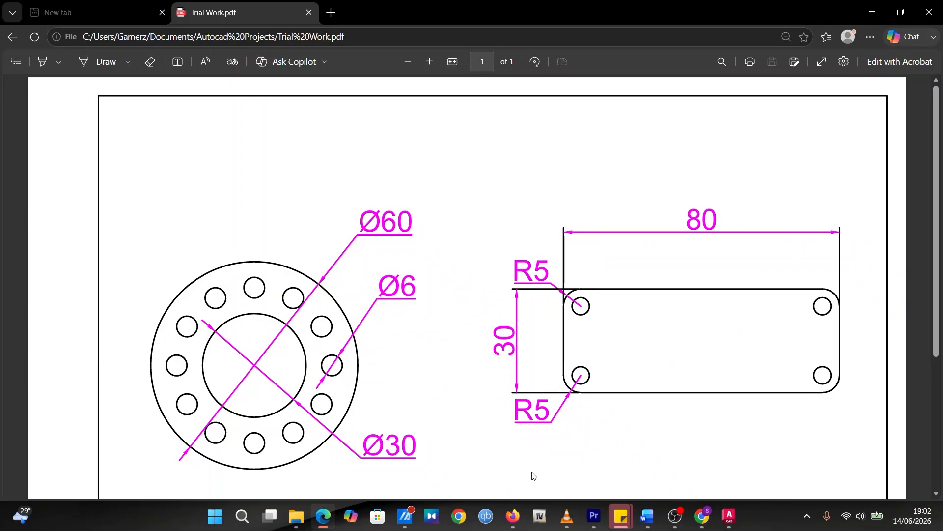
{"action": "left_click", "coordinate": [728, 516]}
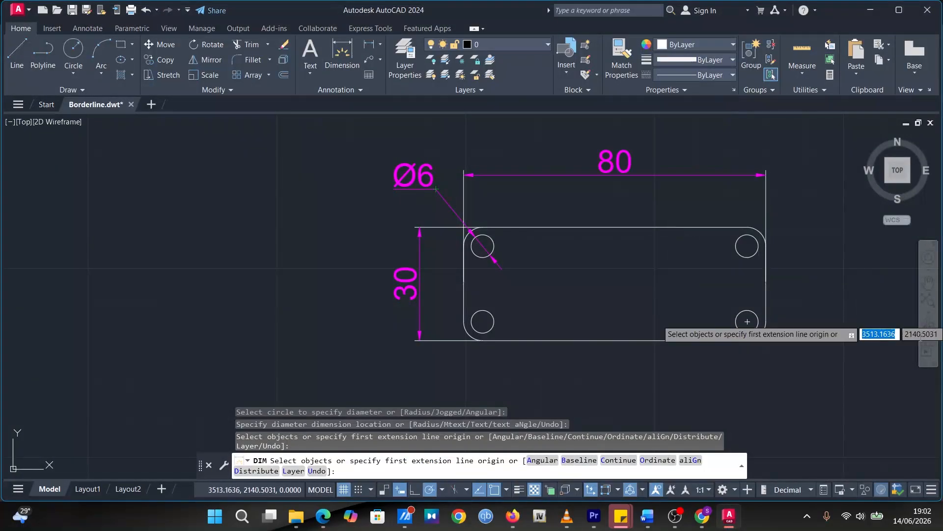
{"action": "scroll", "coordinate": [343, 260], "scroll_direction": "down", "scroll_amount": 3}
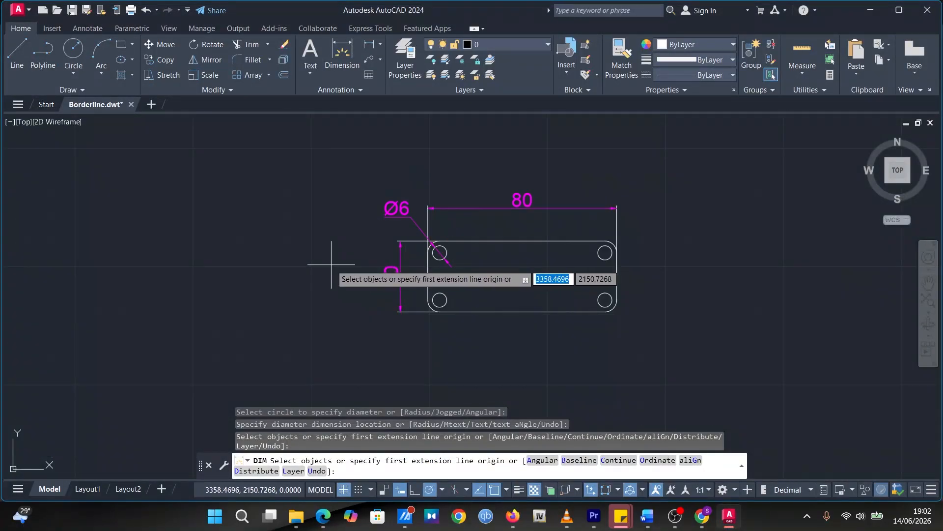
{"action": "middle_click_drag", "start_coordinate": [478, 284], "coordinate": [627, 290]}
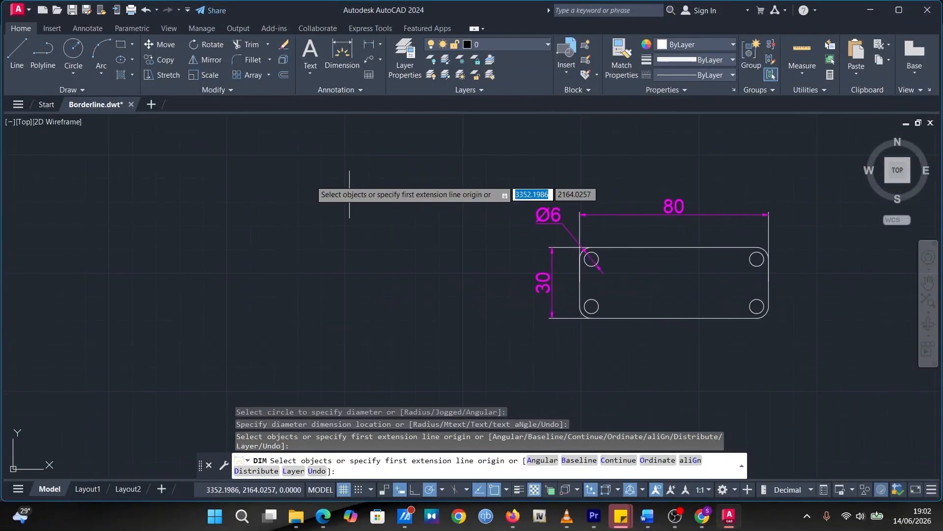
{"action": "left_click", "coordinate": [74, 49]}
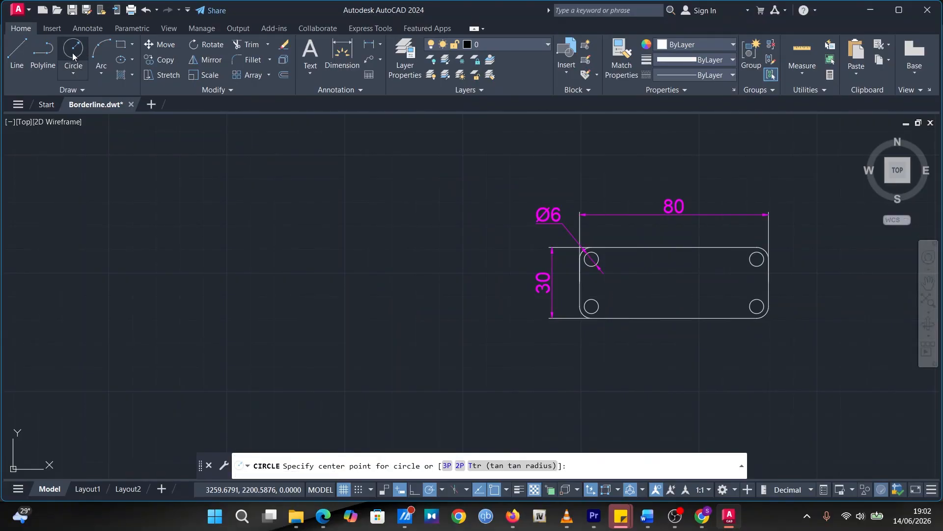
{"action": "left_click", "coordinate": [143, 209]}
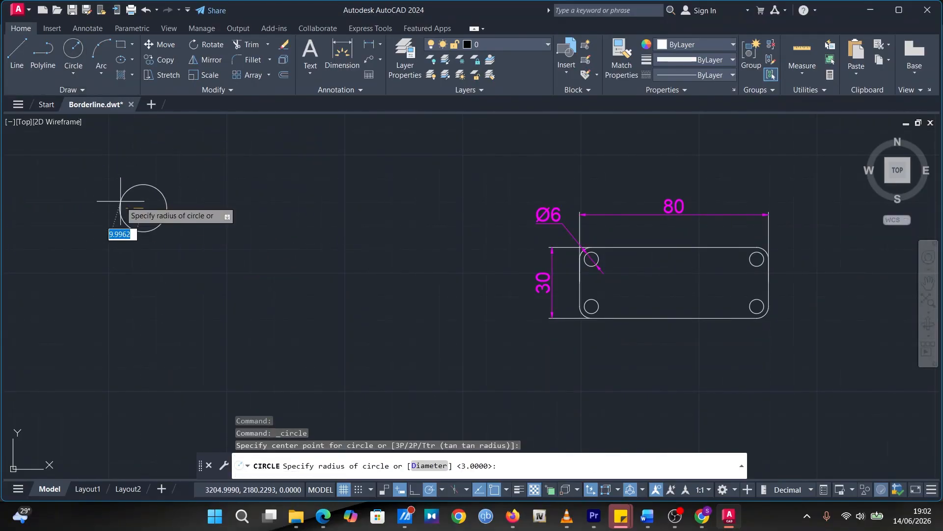
{"action": "key", "text": "Escape"}
{"action": "left_click_drag", "start_coordinate": [206, 279], "coordinate": [252, 312]}
Draw the flange's outer circle with a radius of 30 in the empty area to the left of the plate
{"action": "left_click", "coordinate": [77, 62]}
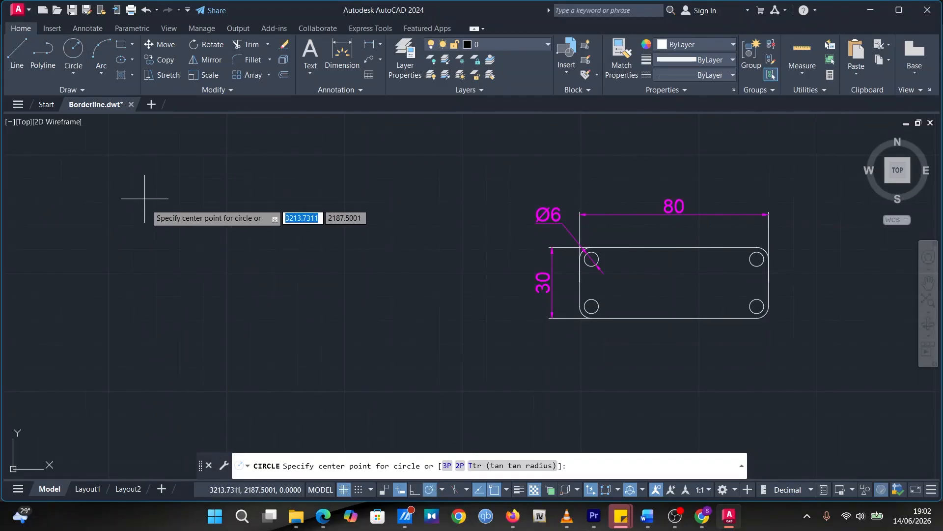
{"action": "left_click", "coordinate": [199, 272]}
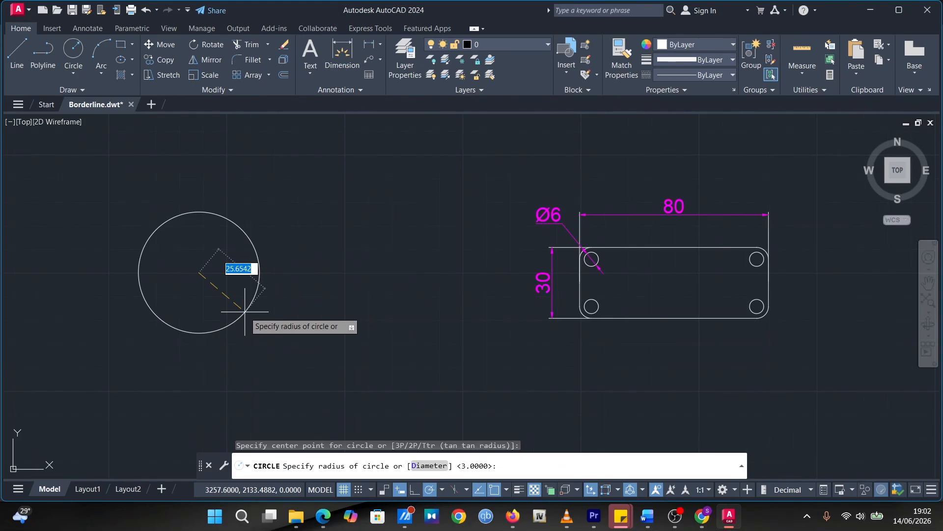
{"action": "type", "text": "30"}
{"action": "key", "text": "Return"}
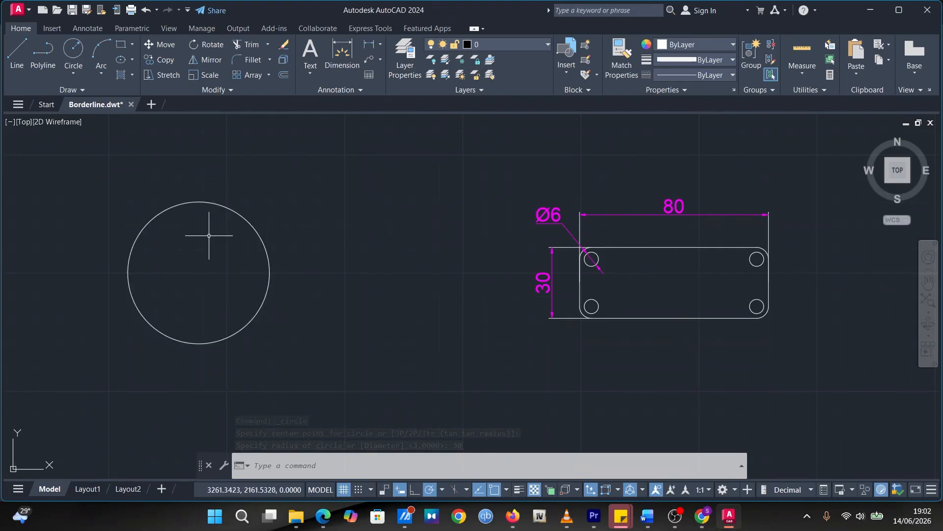
Draw the flange's inner circle with a radius of 15, concentric with the outer circle
{"action": "left_click", "coordinate": [72, 51]}
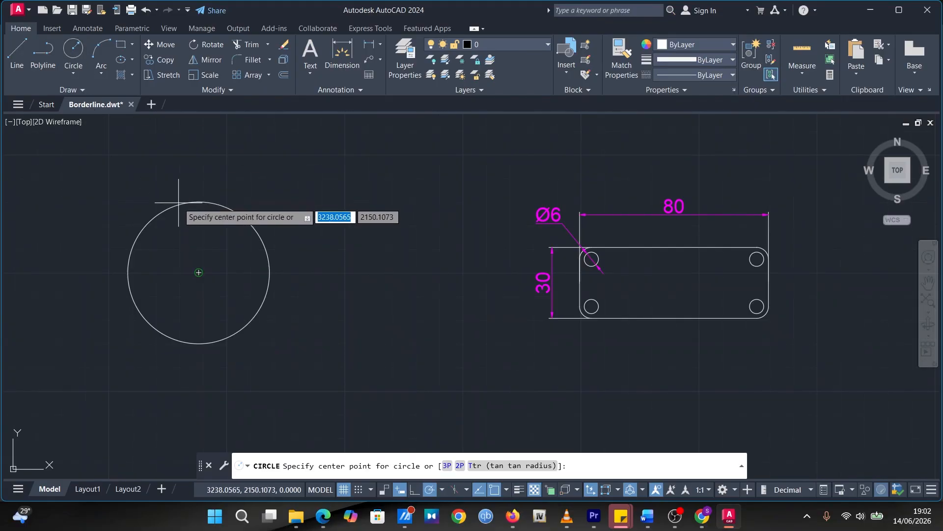
{"action": "left_click", "coordinate": [198, 271]}
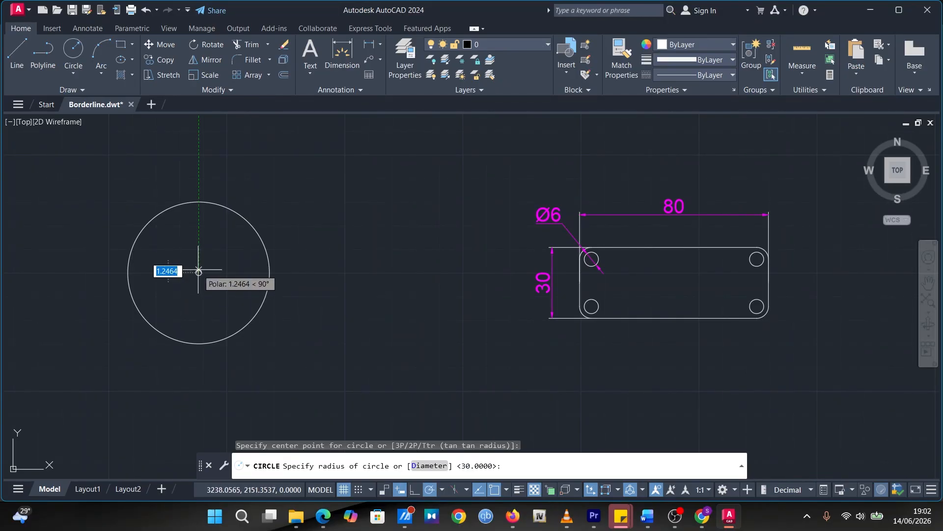
{"action": "type", "text": "1"}
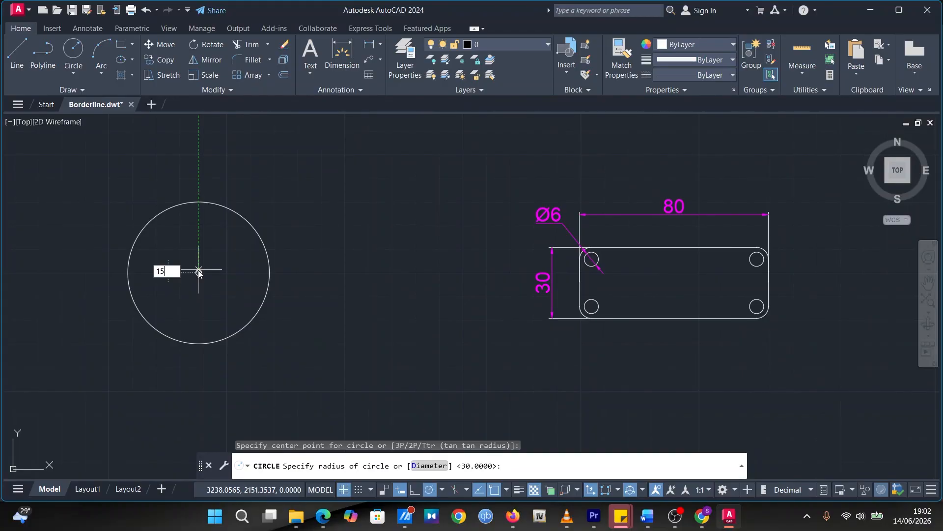
{"action": "type", "text": "5"}
{"action": "key", "text": "Return"}
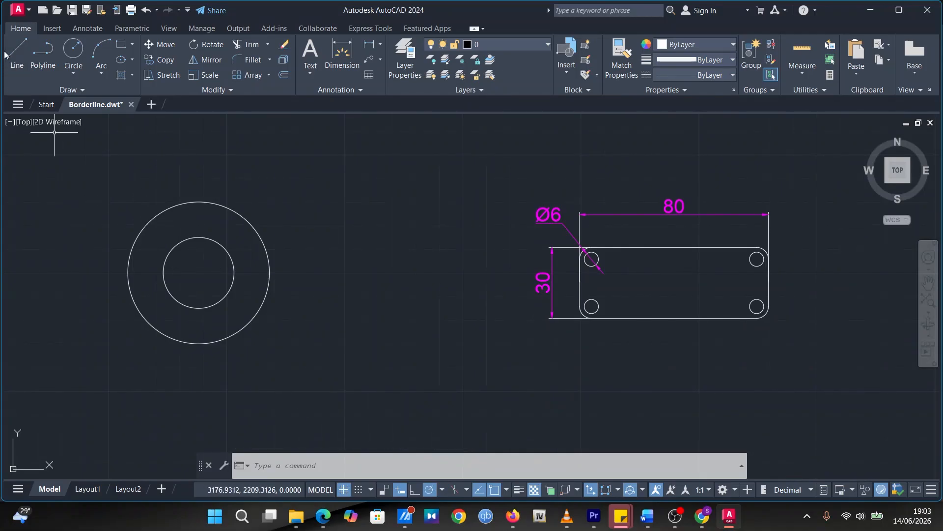
Draw a vertical line from the flange's center up to the top of the outer circle and end the line
{"action": "left_click", "coordinate": [19, 51]}
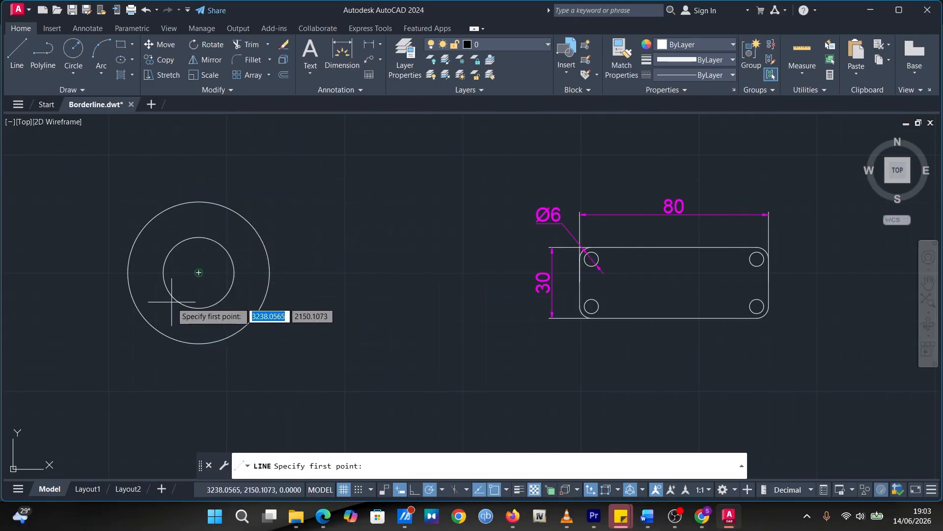
{"action": "left_click", "coordinate": [198, 272]}
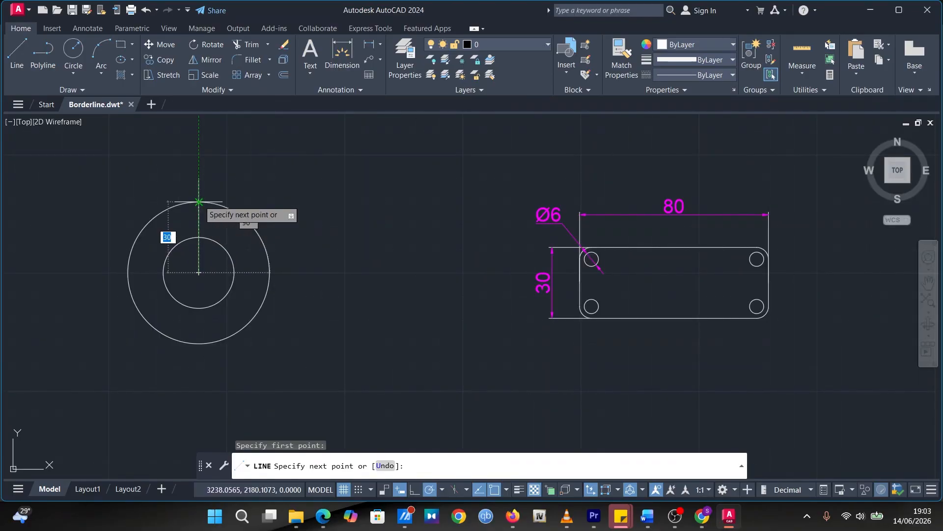
{"action": "left_click", "coordinate": [198, 202]}
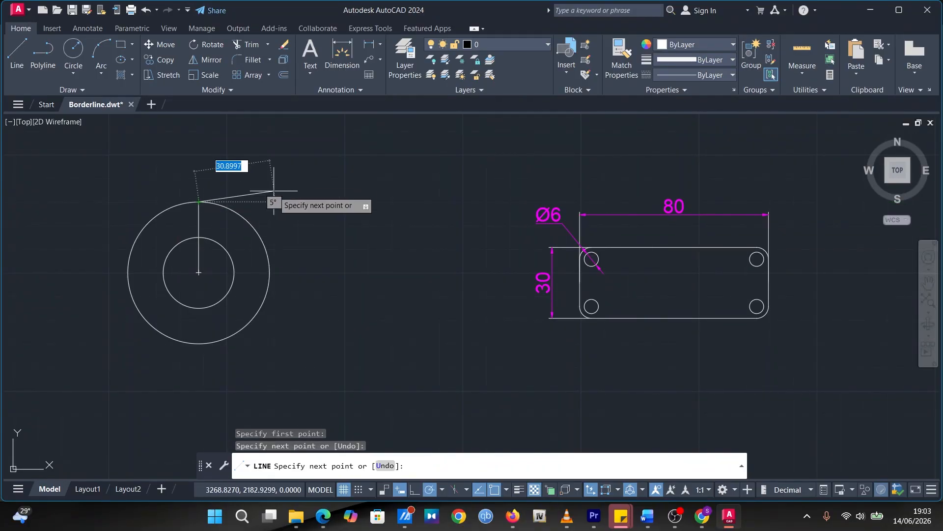
{"action": "key", "text": "Escape"}
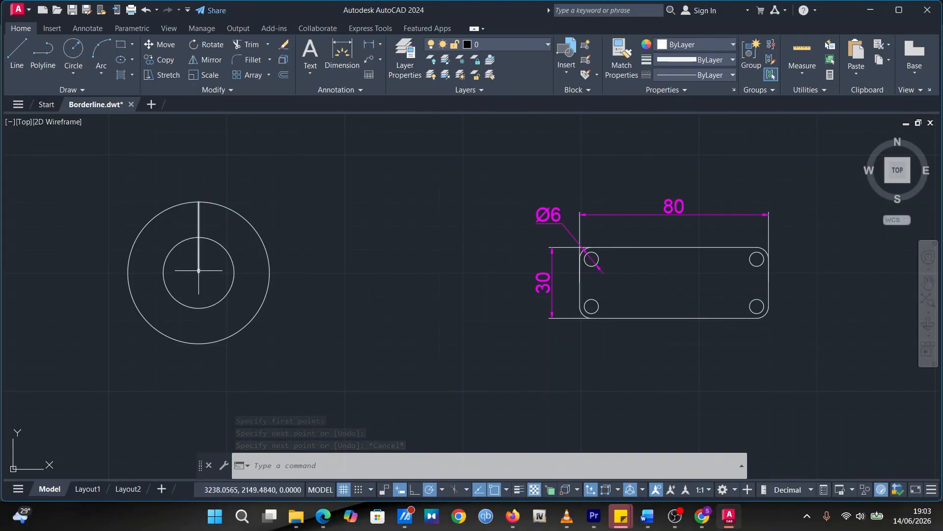
Trim the part of the vertical line inside the inner circle, keeping the segment between the two circles
{"action": "left_click", "coordinate": [238, 45]}
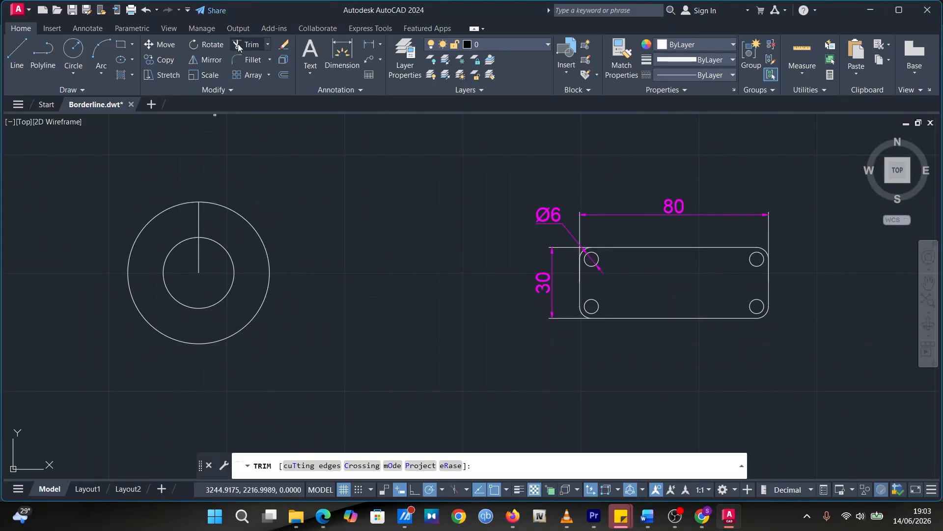
{"action": "left_click", "coordinate": [198, 262]}
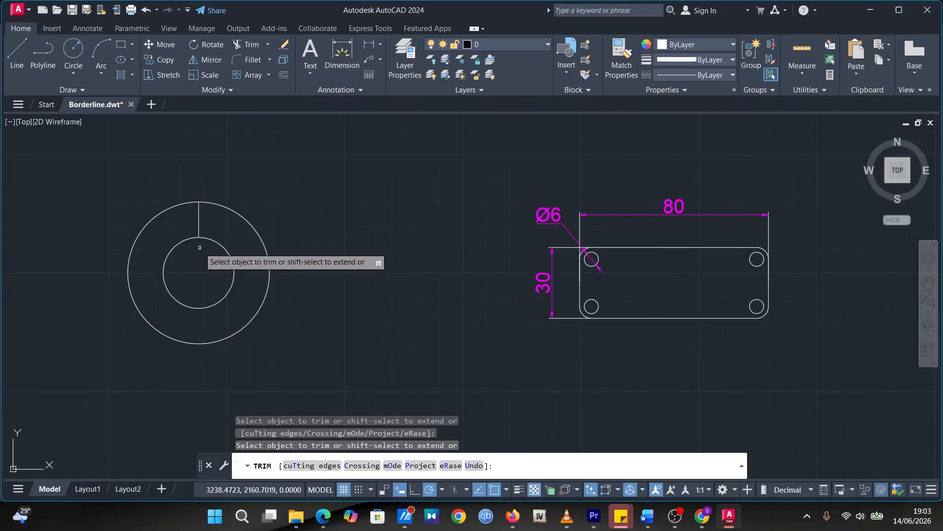
{"action": "left_click", "coordinate": [199, 219]}
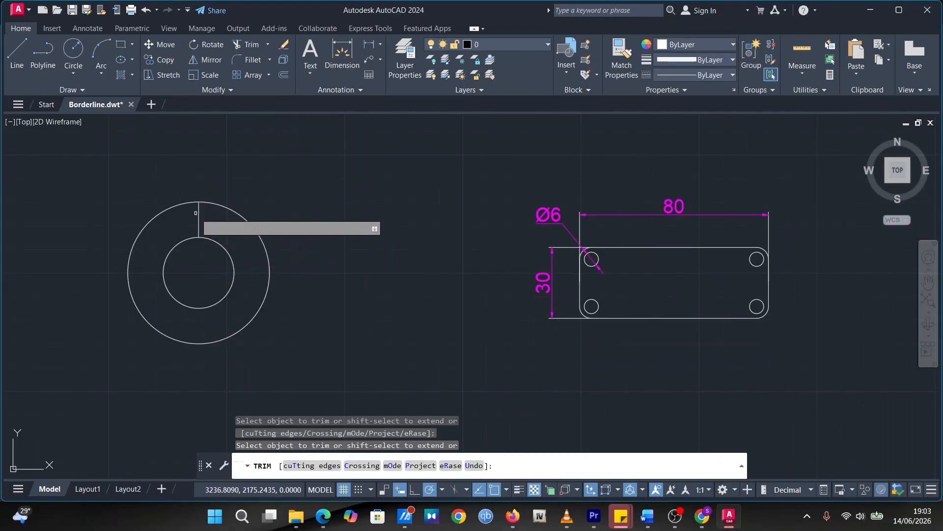
{"action": "key", "text": "ctrl+z"}
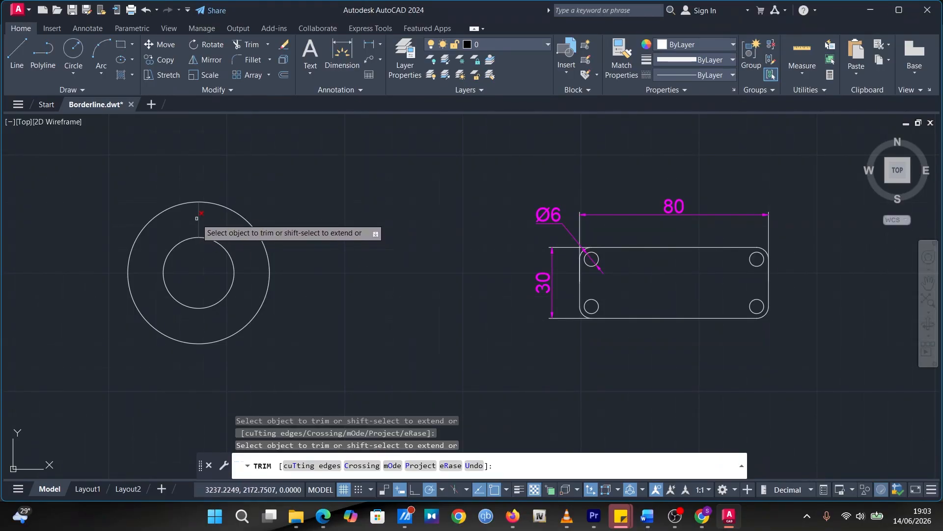
{"action": "left_click", "coordinate": [176, 222]}
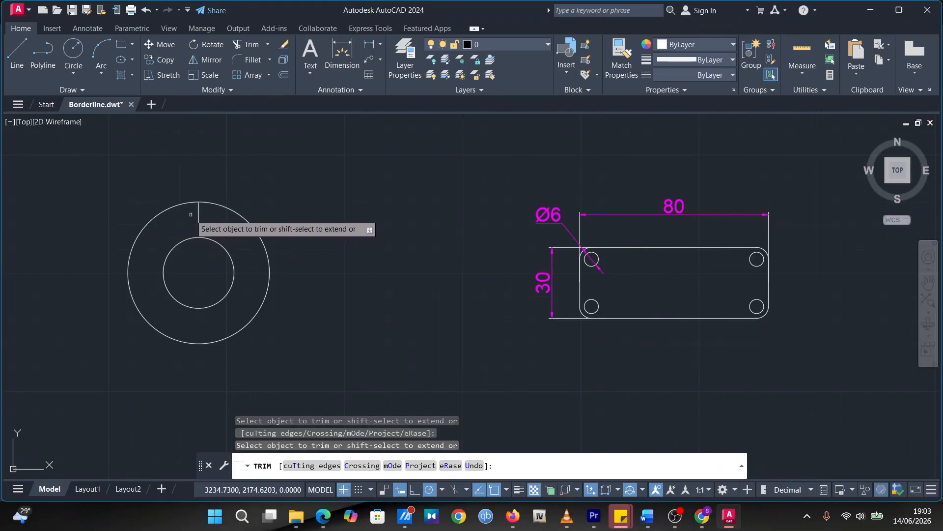
Draw a circle with a radius of 3 centered on the short line between the flange circles, using the Midpoint object snap
{"action": "left_click", "coordinate": [505, 492]}
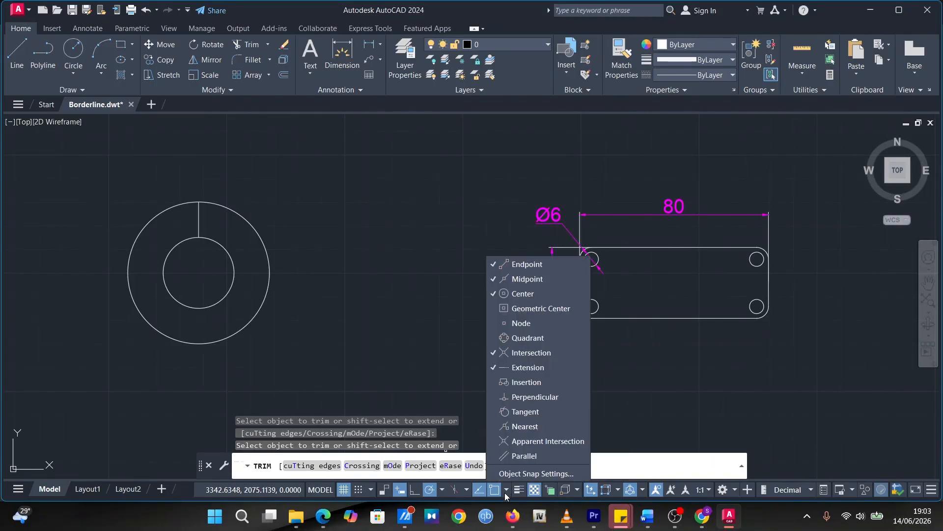
{"action": "left_click", "coordinate": [534, 281]}
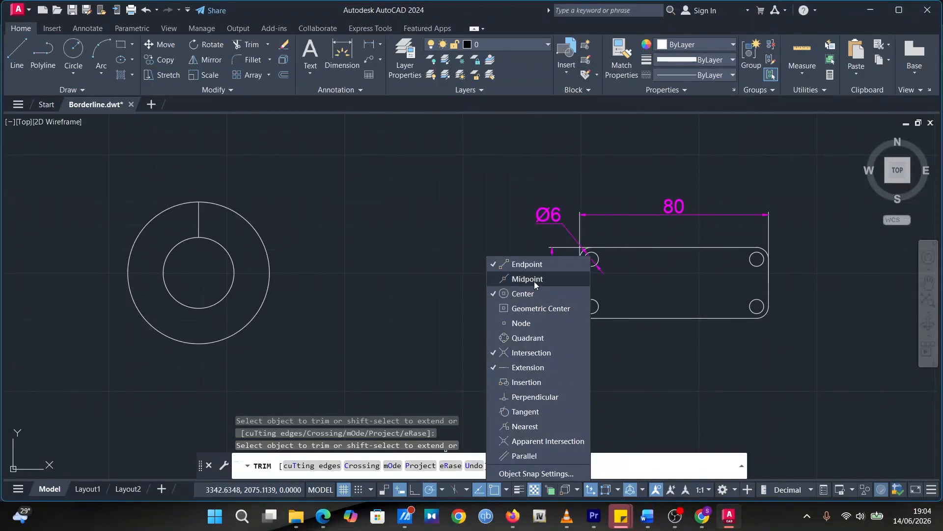
{"action": "left_click", "coordinate": [301, 240]}
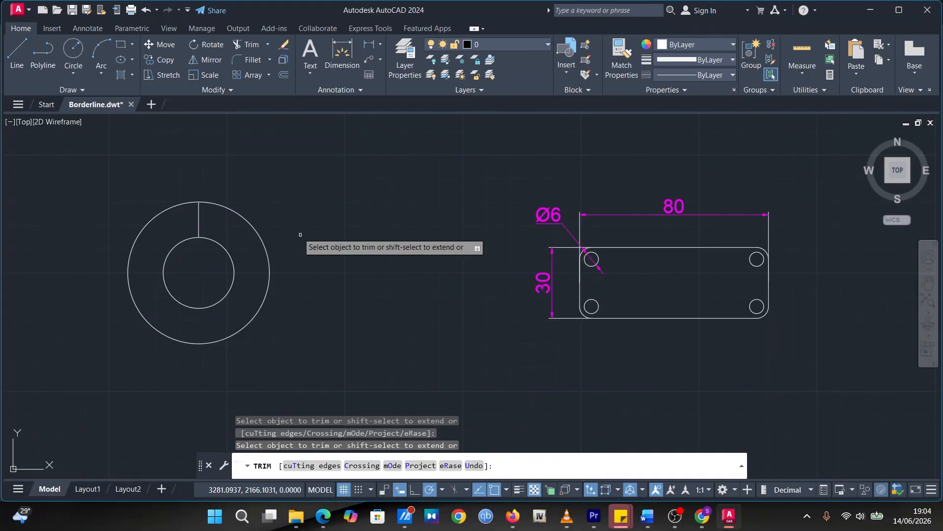
{"action": "left_click", "coordinate": [74, 50]}
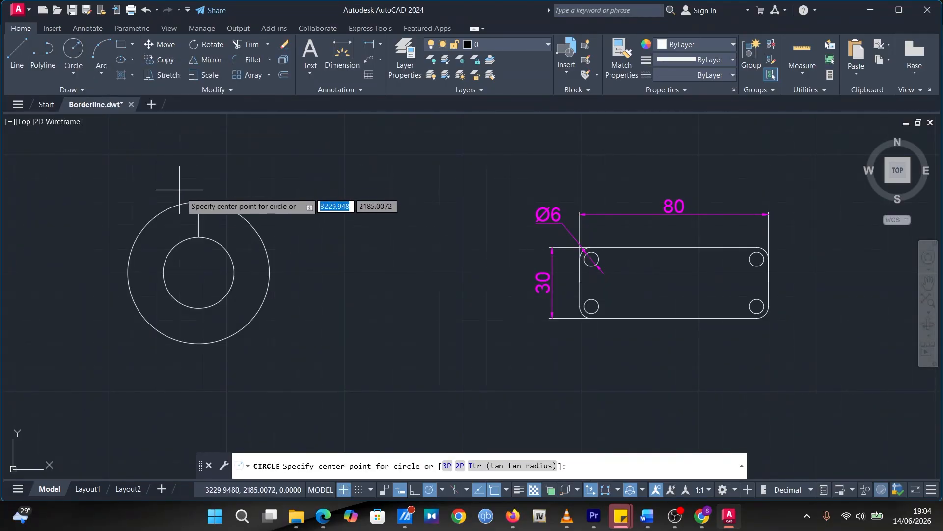
{"action": "left_click", "coordinate": [198, 219]}
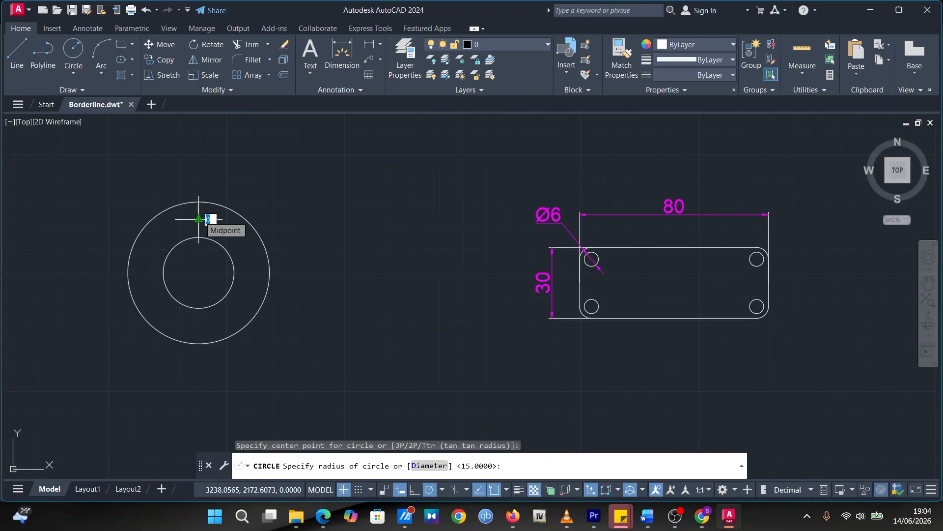
{"action": "type", "text": "3"}
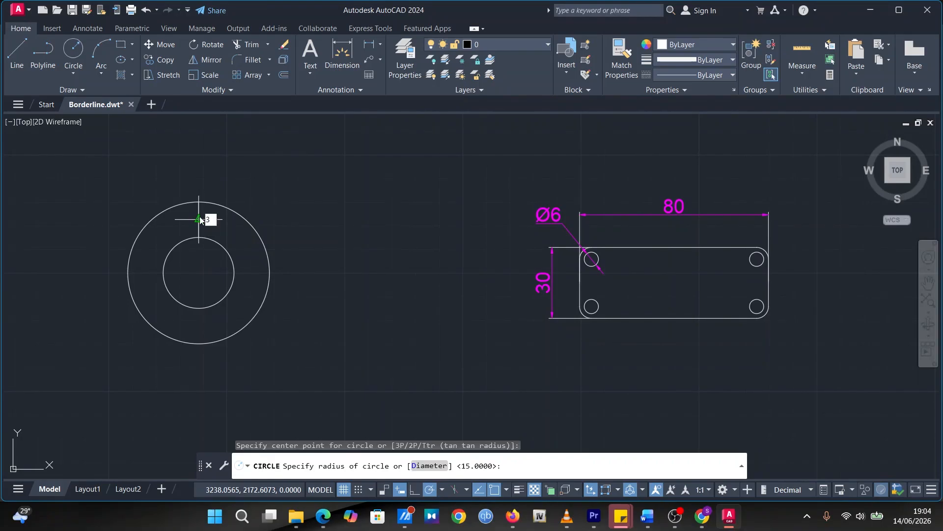
{"action": "key", "text": "Return"}
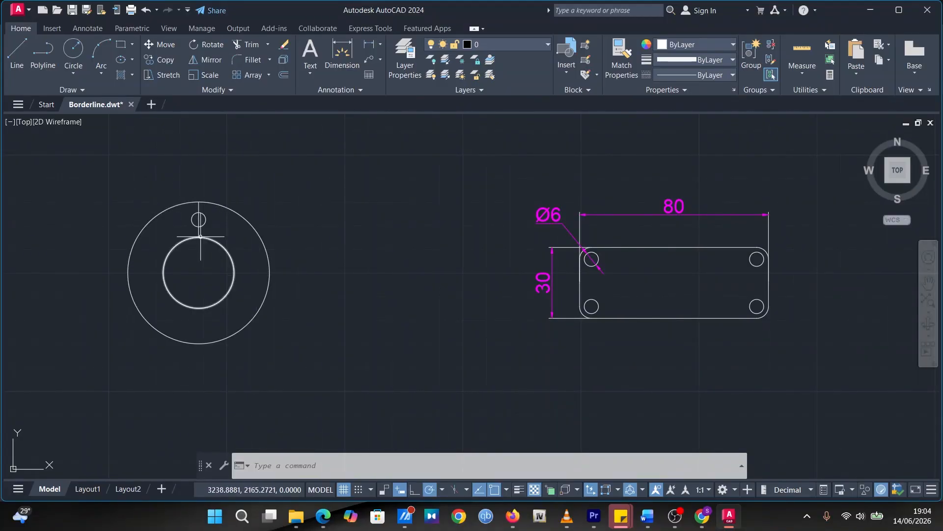
Trim away all remaining pieces of the construction line inside and on both sides of the flange's small hole
{"action": "left_click", "coordinate": [243, 44]}
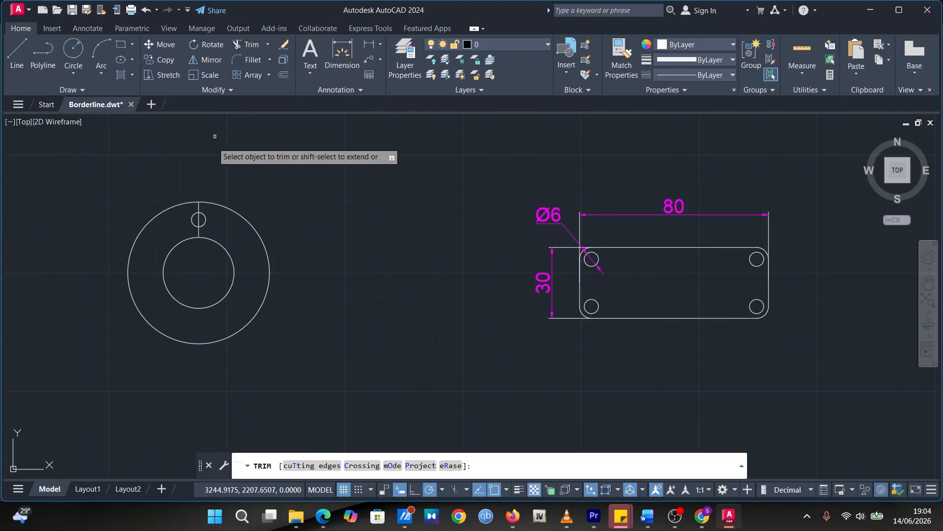
{"action": "left_click", "coordinate": [198, 213]}
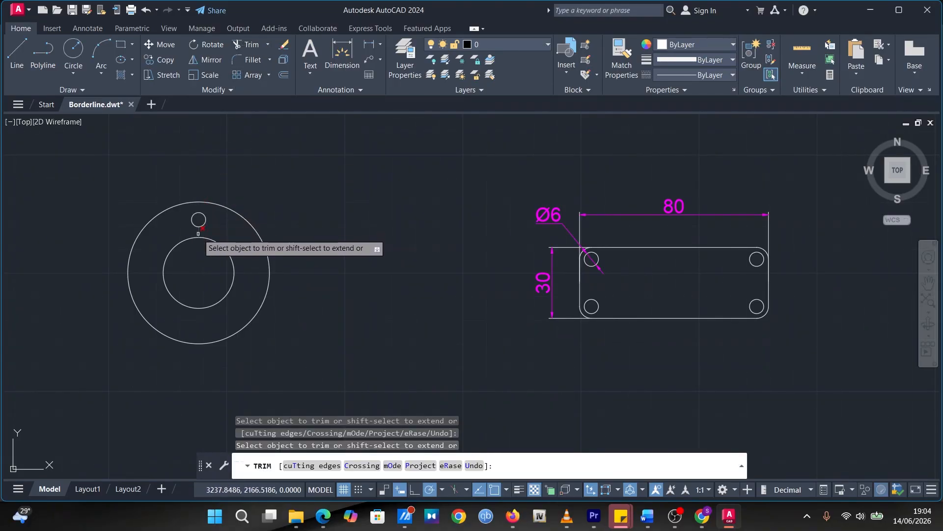
{"action": "left_click", "coordinate": [199, 222]}
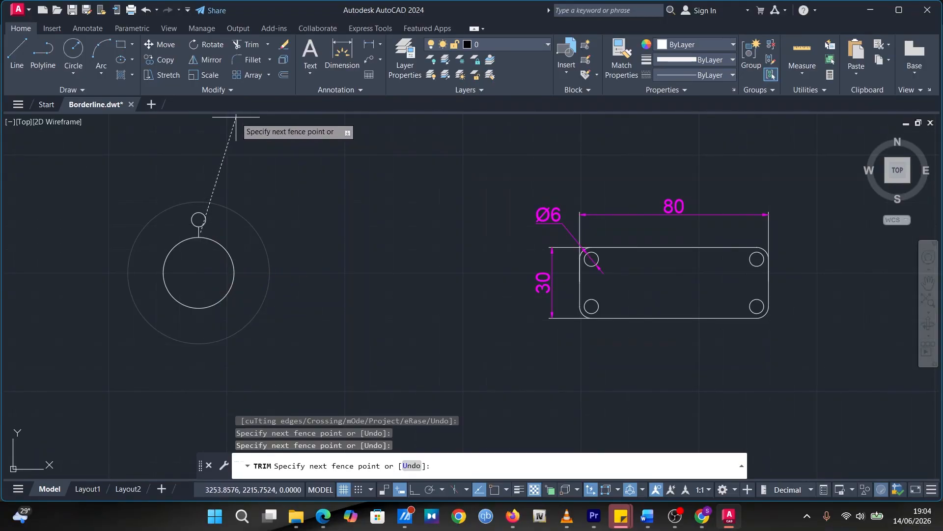
{"action": "key", "text": "Escape"}
{"action": "left_click", "coordinate": [248, 45]}
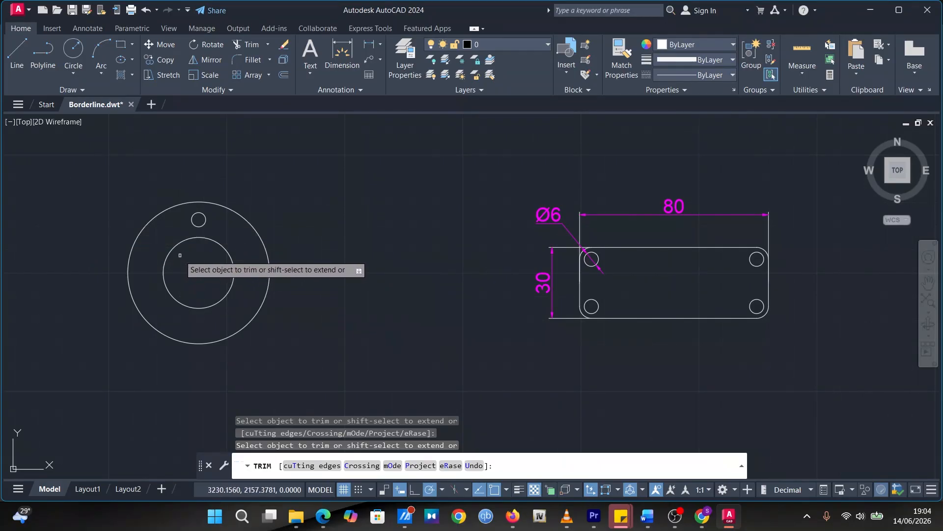
Check the ring of small holes on the flange in the Trial Work.pdf reference and return to AutoCAD
{"action": "scroll", "coordinate": [182, 260], "scroll_direction": "up", "scroll_amount": 2}
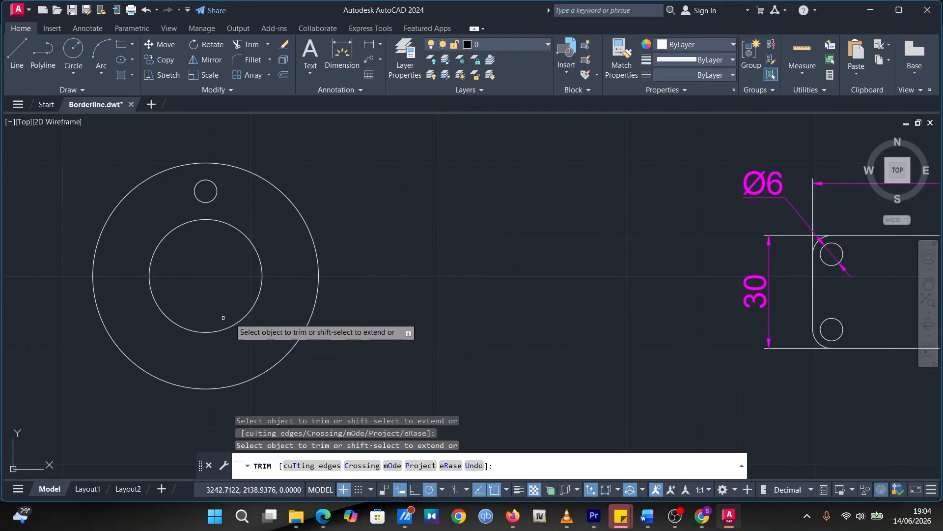
{"action": "left_click", "coordinate": [323, 514]}
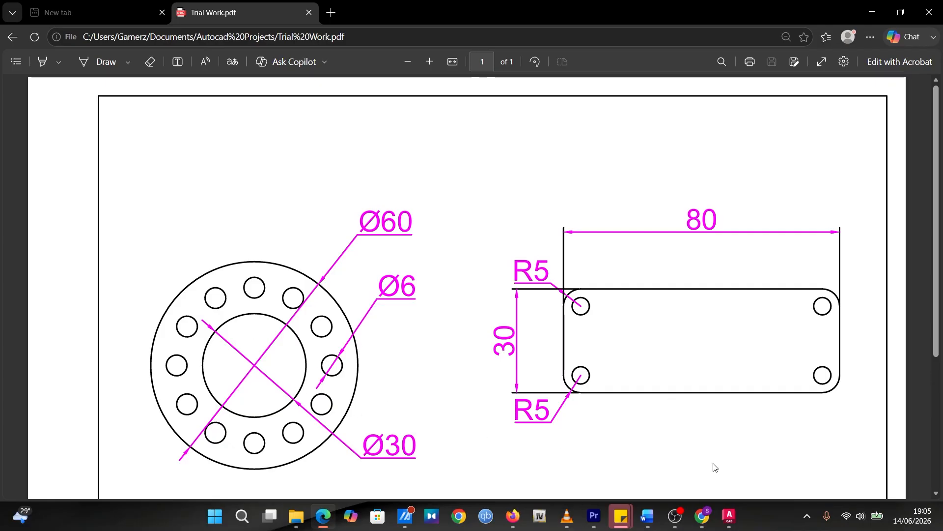
{"action": "left_click", "coordinate": [728, 513]}
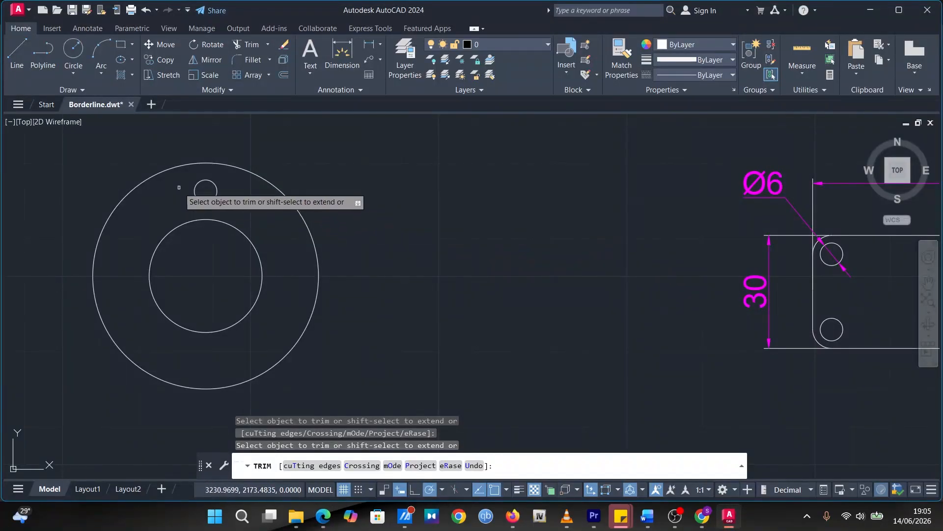
{"action": "left_click", "coordinate": [73, 50]}
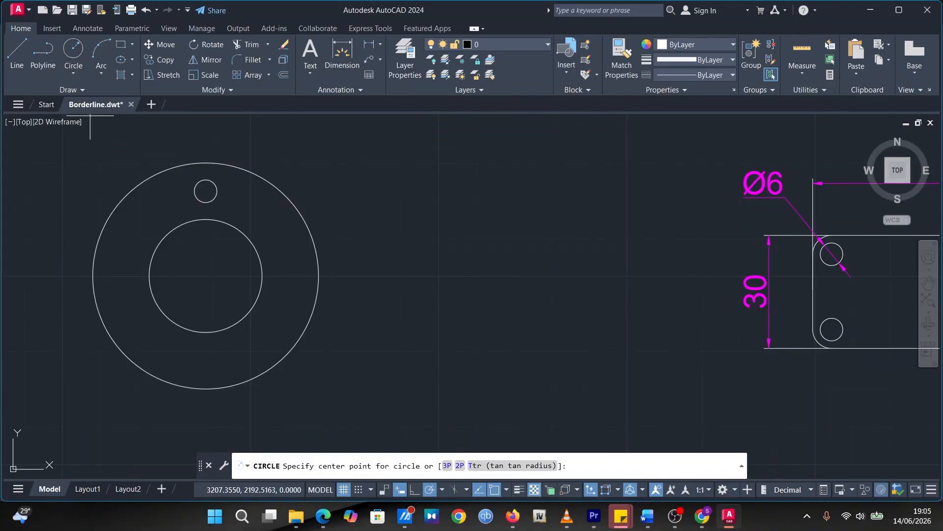
{"action": "left_click", "coordinate": [210, 180]}
{"action": "key", "text": "Escape"}
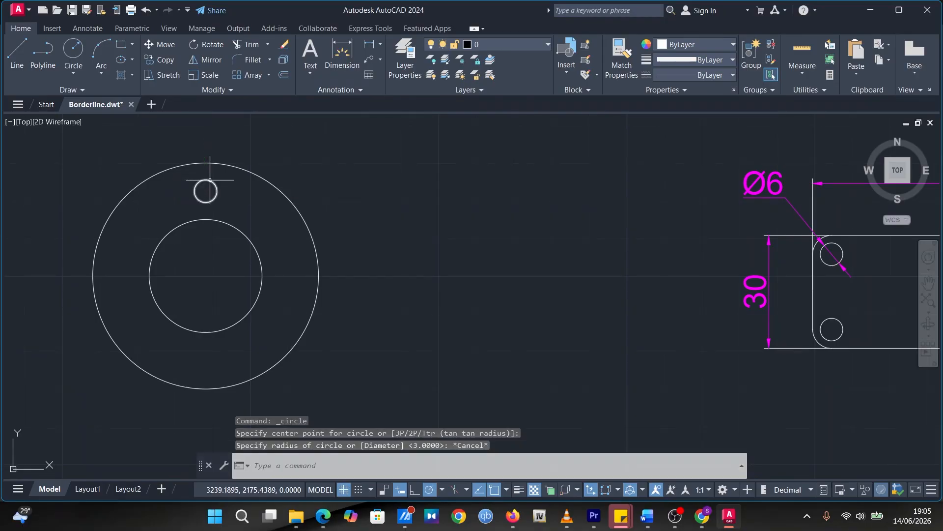
Create a polar array of the flange's small hole around the flange's center with 12 items filling 360 degrees
{"action": "left_click", "coordinate": [210, 180]}
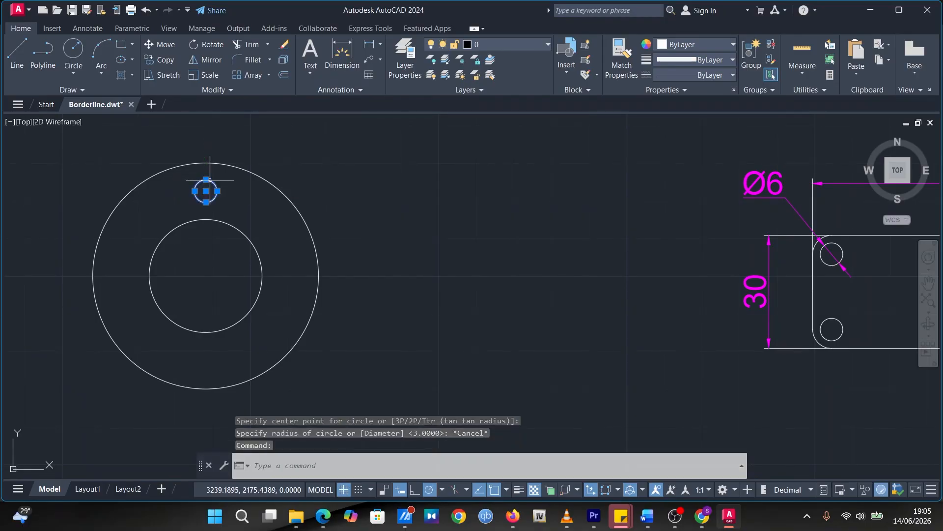
{"action": "left_click", "coordinate": [268, 76]}
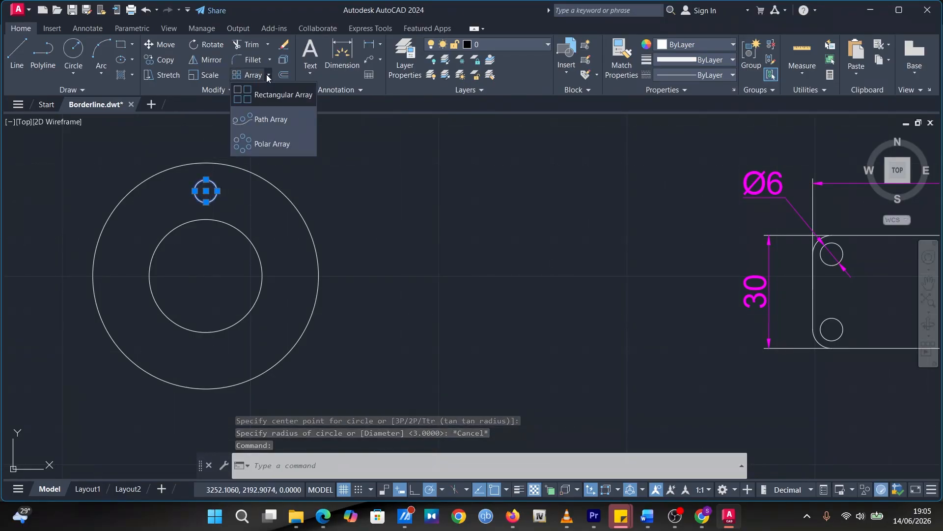
{"action": "left_click", "coordinate": [252, 139]}
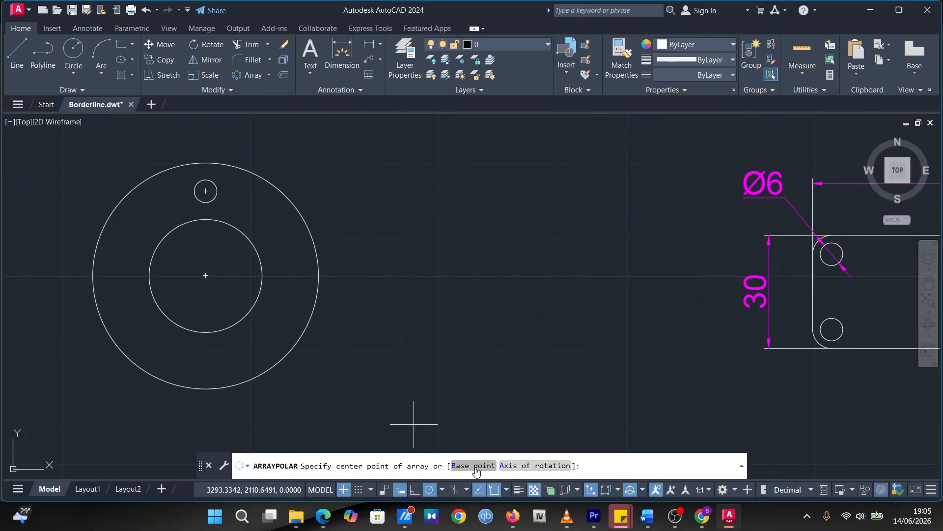
{"action": "key", "text": "Return"}
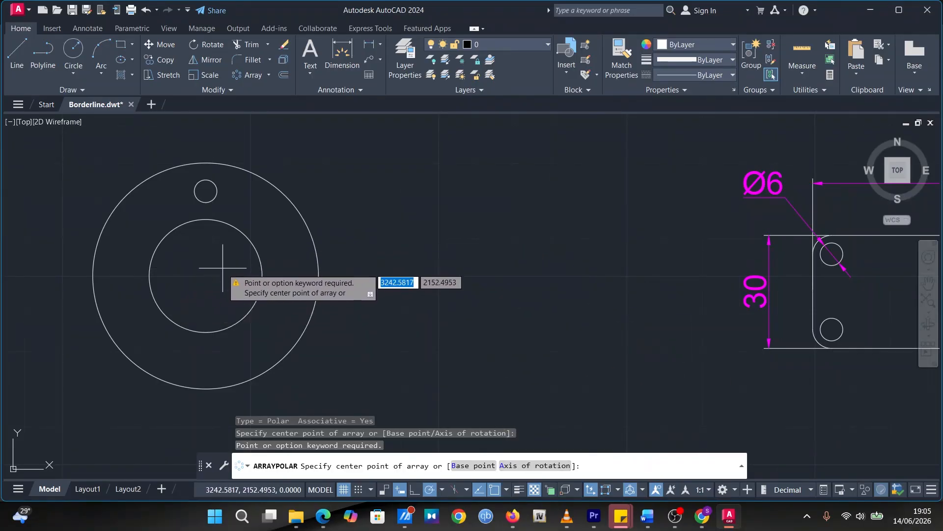
{"action": "key", "text": "Return"}
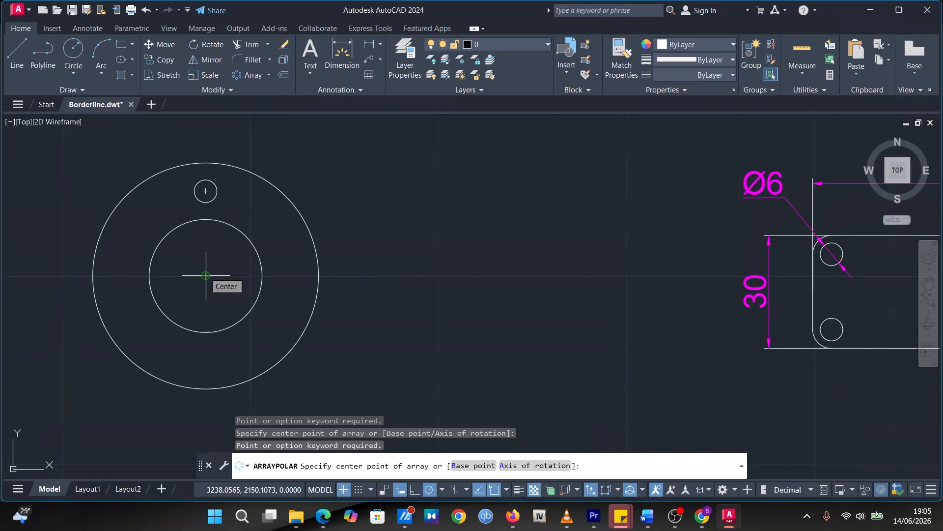
{"action": "left_click", "coordinate": [206, 276]}
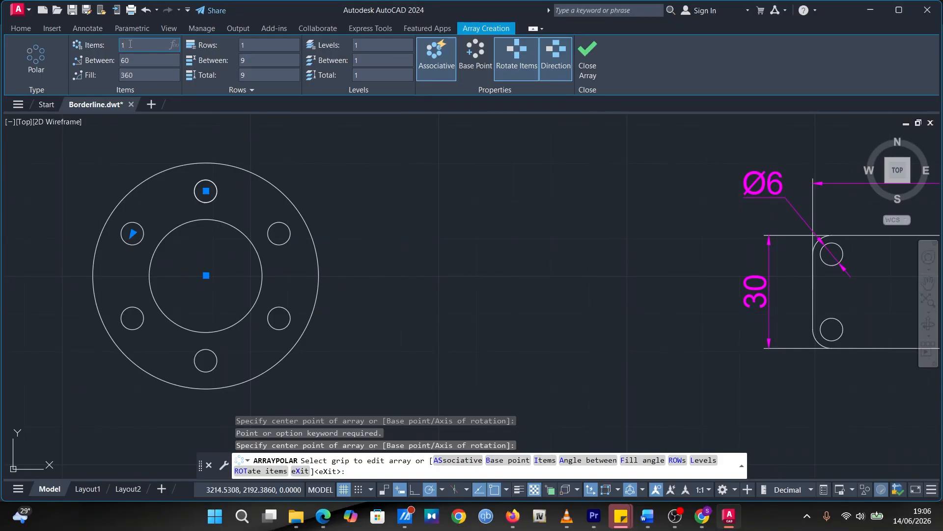
{"action": "key", "text": "Return"}
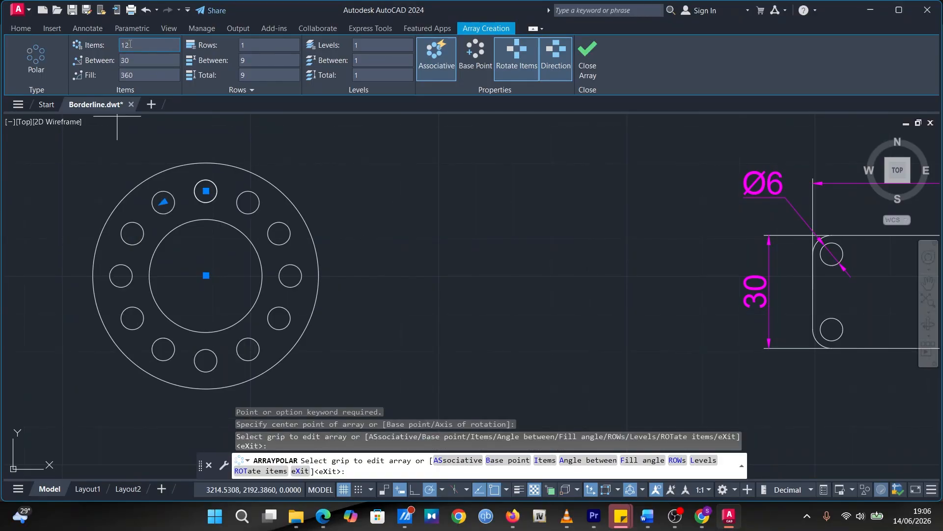
{"action": "left_click", "coordinate": [586, 60]}
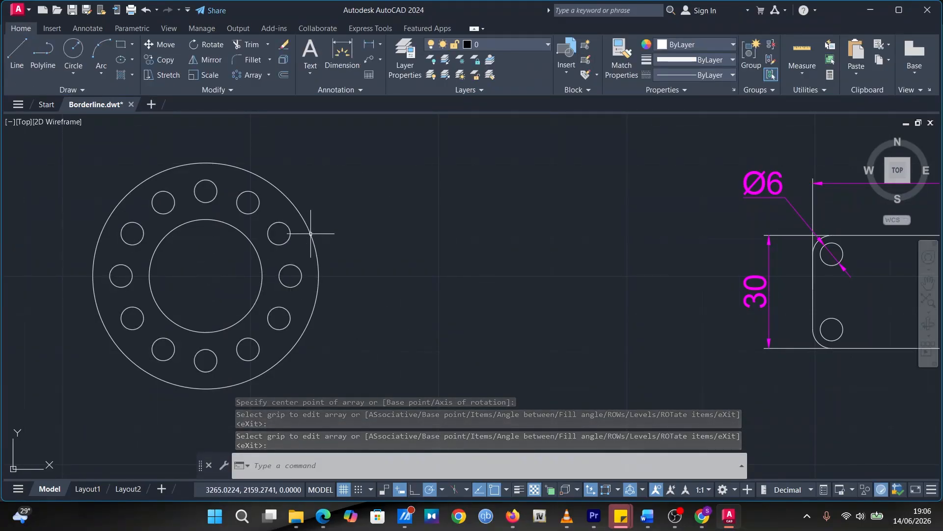
Check the flange dimensions in Trial Work.pdf, return to AutoCAD and dimension the outer circle's diameter, placing the text above and right of the flange
{"action": "left_click", "coordinate": [324, 515]}
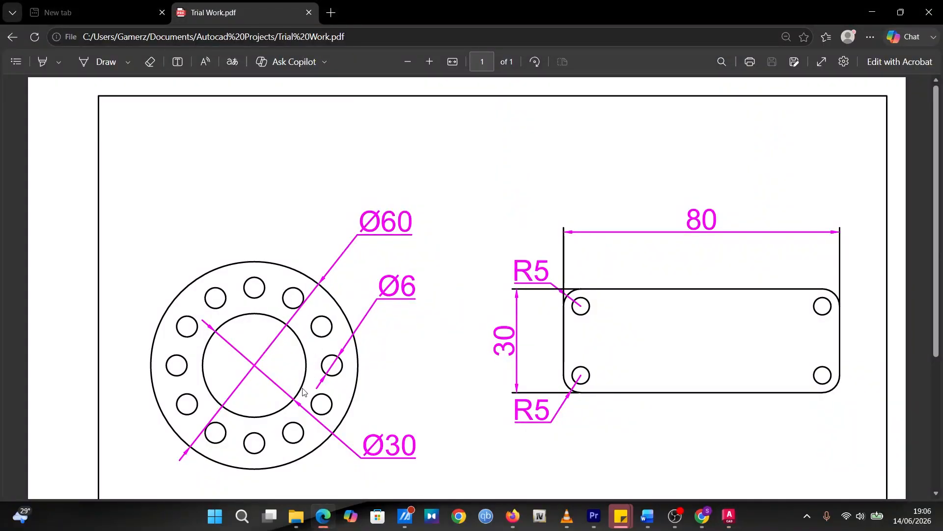
{"action": "left_click", "coordinate": [730, 516]}
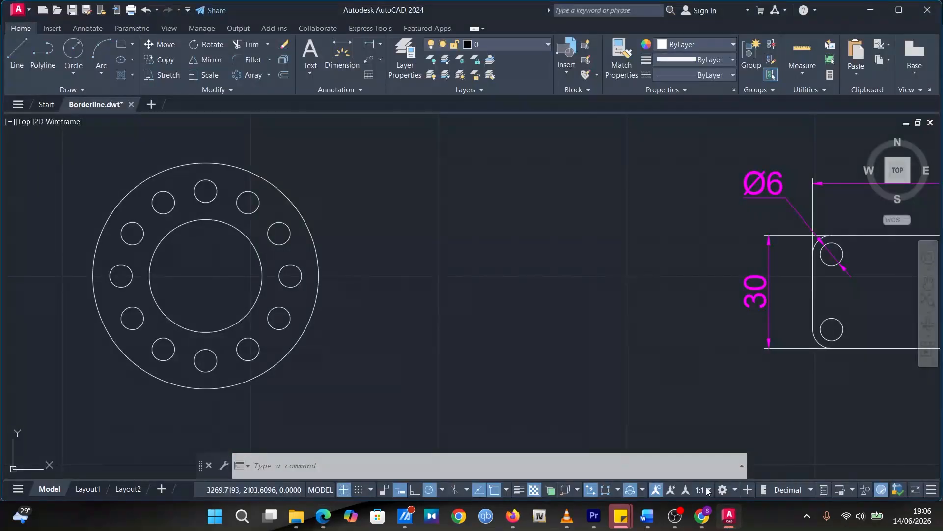
{"action": "left_click", "coordinate": [331, 59]}
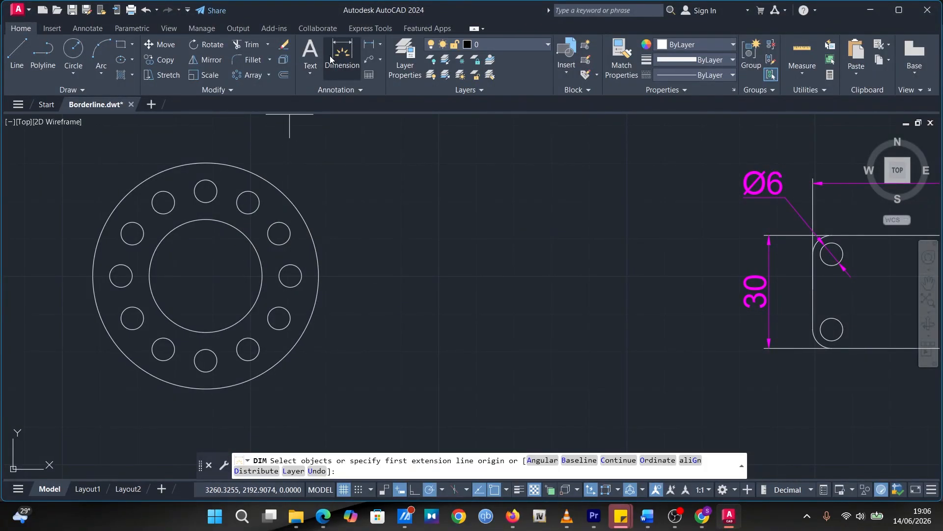
{"action": "left_click", "coordinate": [295, 203]}
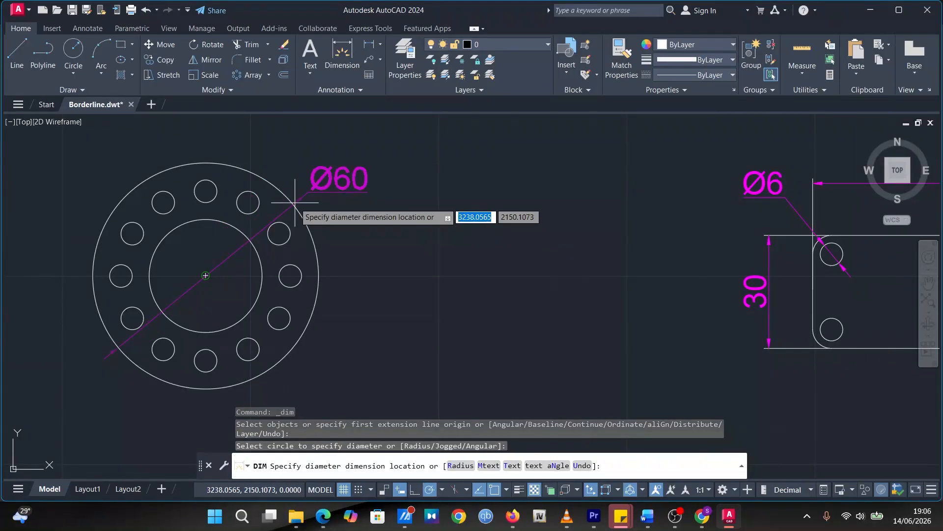
{"action": "left_click", "coordinate": [322, 146]}
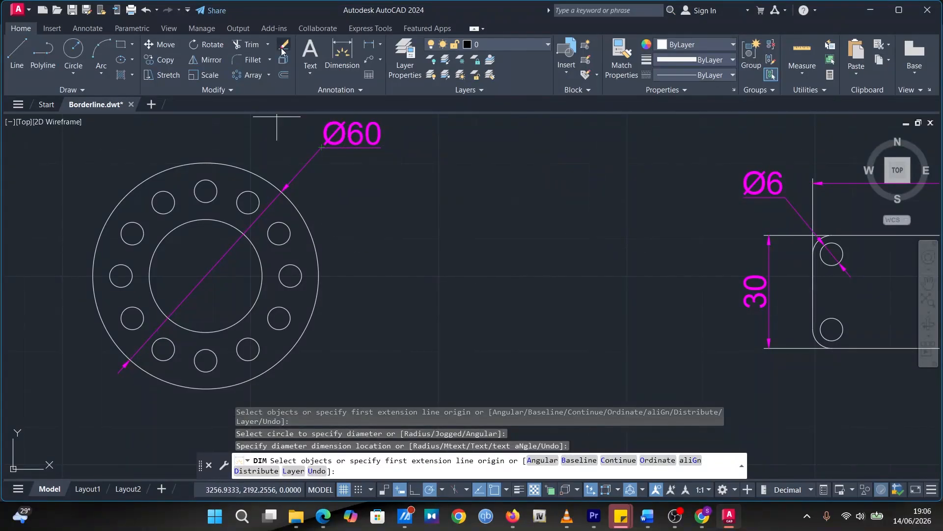
Dimension the diameter of the flange's inner circle, placing the text below and right of the flange
{"action": "left_click", "coordinate": [337, 55]}
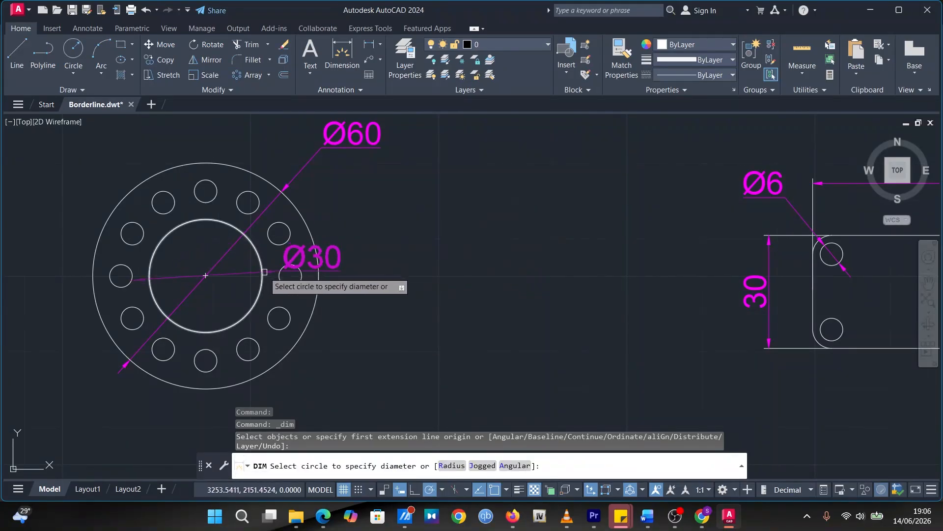
{"action": "left_click", "coordinate": [251, 308]}
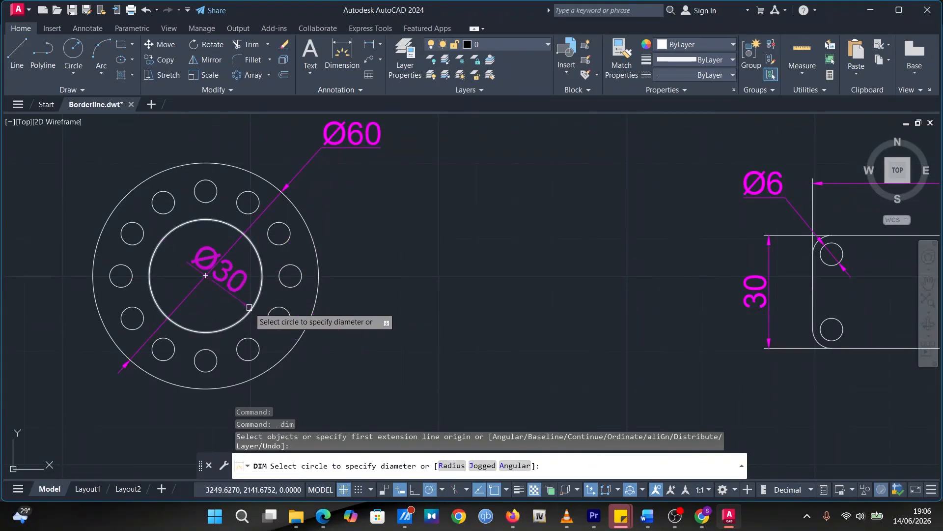
{"action": "left_click", "coordinate": [249, 307]}
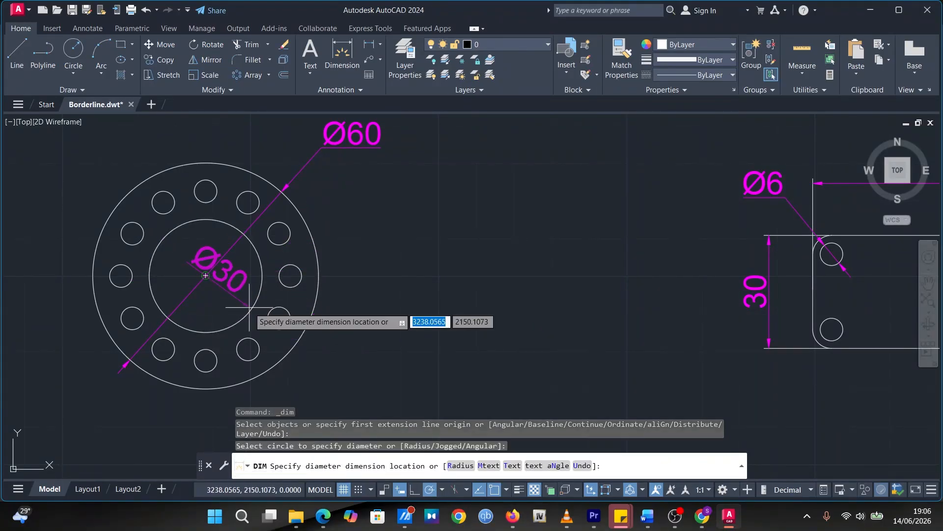
{"action": "left_click", "coordinate": [326, 382]}
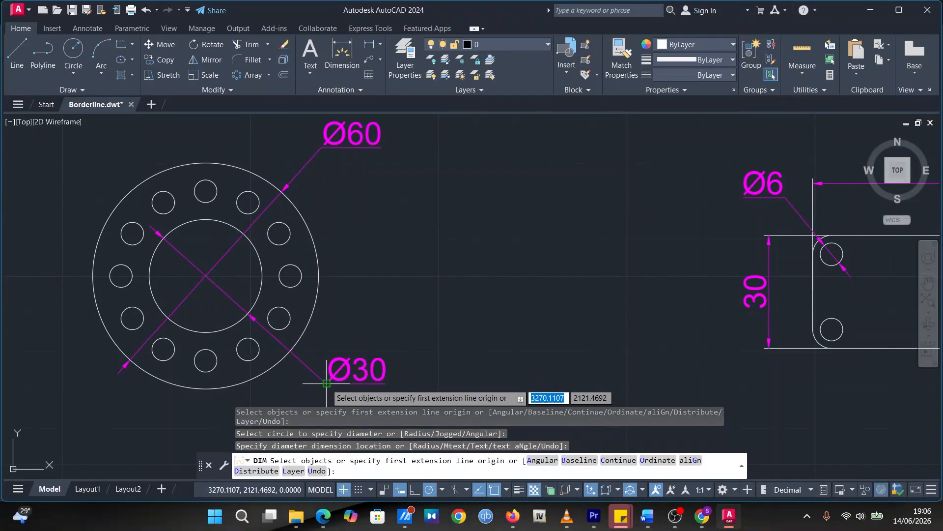
Dimension the diameter of the rightmost small hole on the flange, placing the text outside the outer circle between the other two dimensions
{"action": "left_click", "coordinate": [339, 59]}
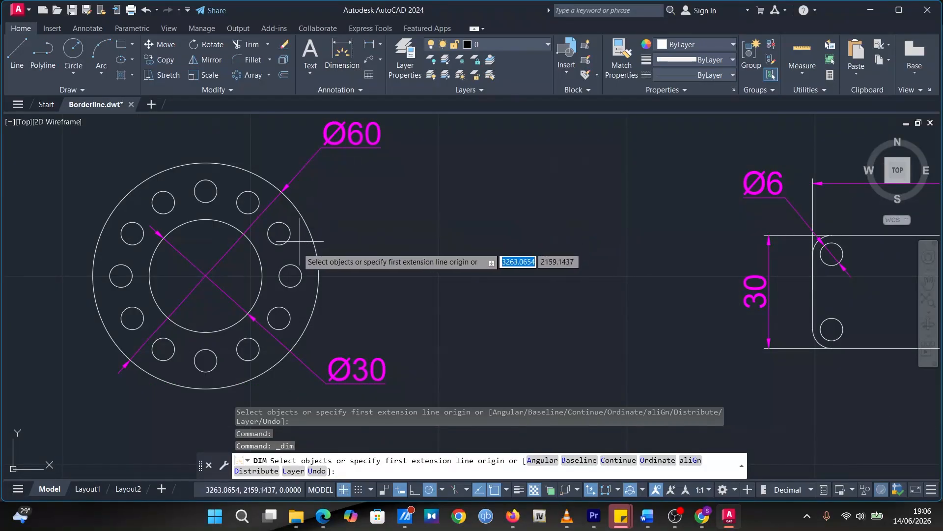
{"action": "left_click", "coordinate": [290, 276]}
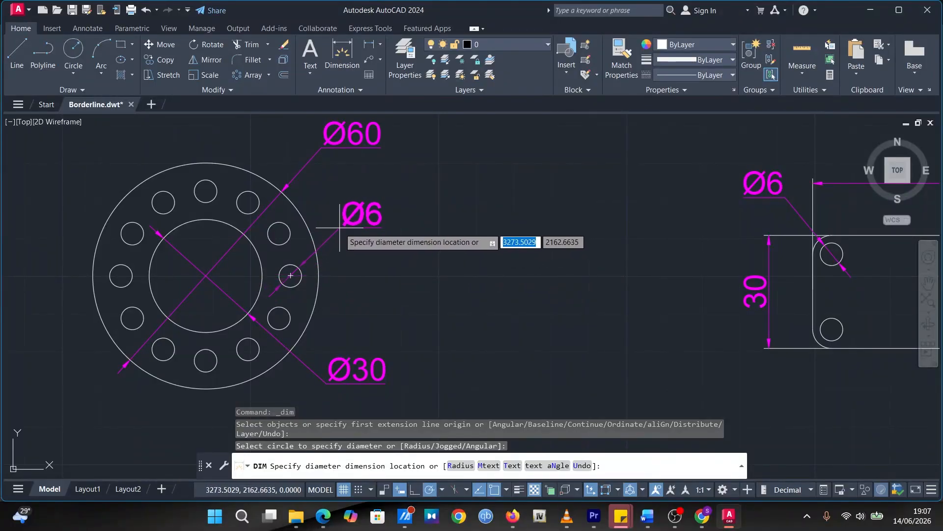
{"action": "left_click", "coordinate": [341, 227]}
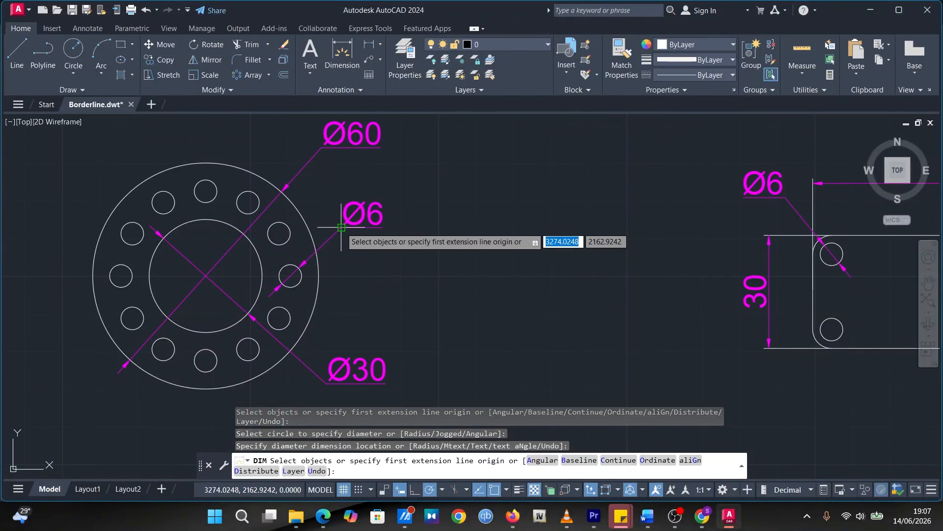
{"action": "scroll", "coordinate": [590, 337], "scroll_direction": "down", "scroll_amount": 2}
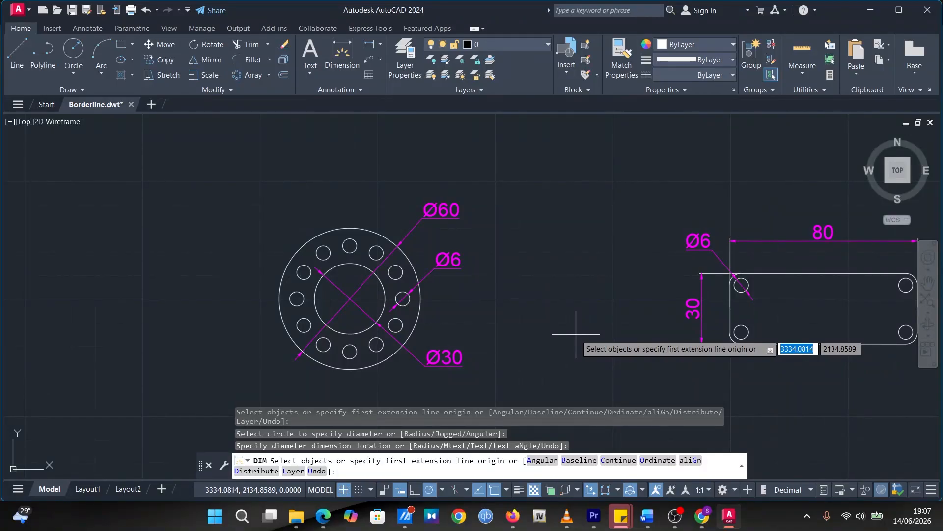
{"action": "middle_click_drag", "start_coordinate": [544, 295], "coordinate": [380, 279]}
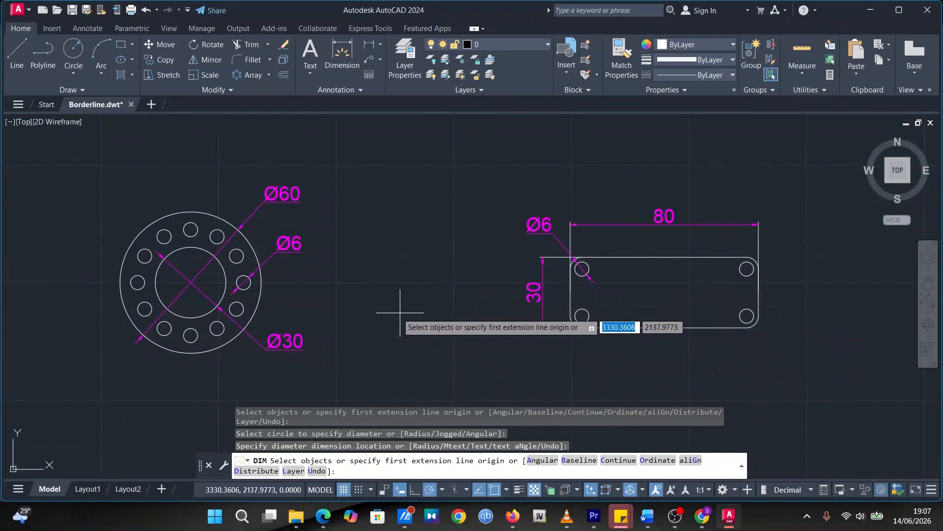
{"action": "key", "text": "Return"}
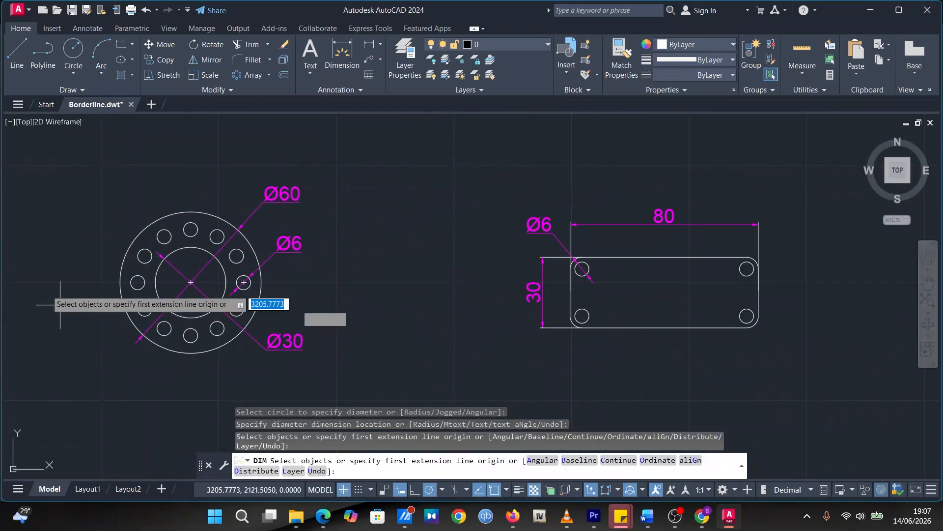
{"action": "mouse_move", "coordinate": [77, 489]}
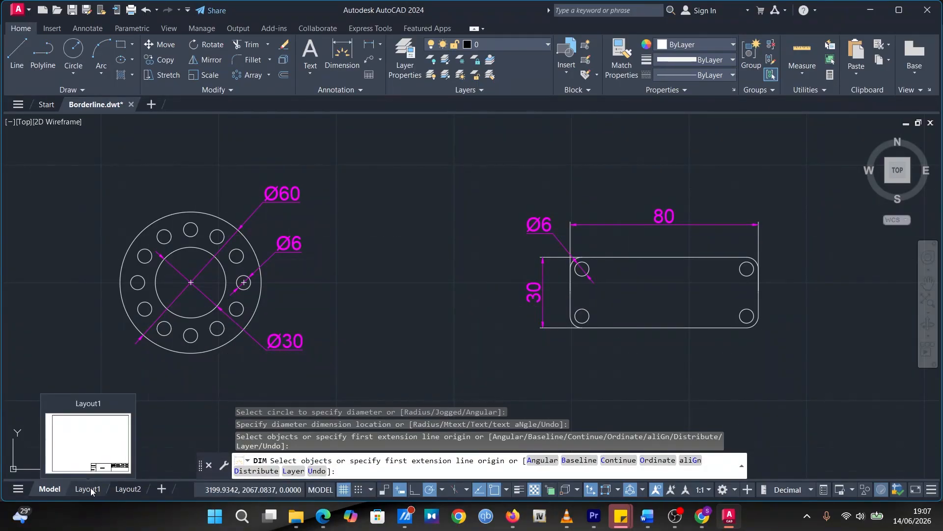
{"action": "left_click", "coordinate": [419, 314]}
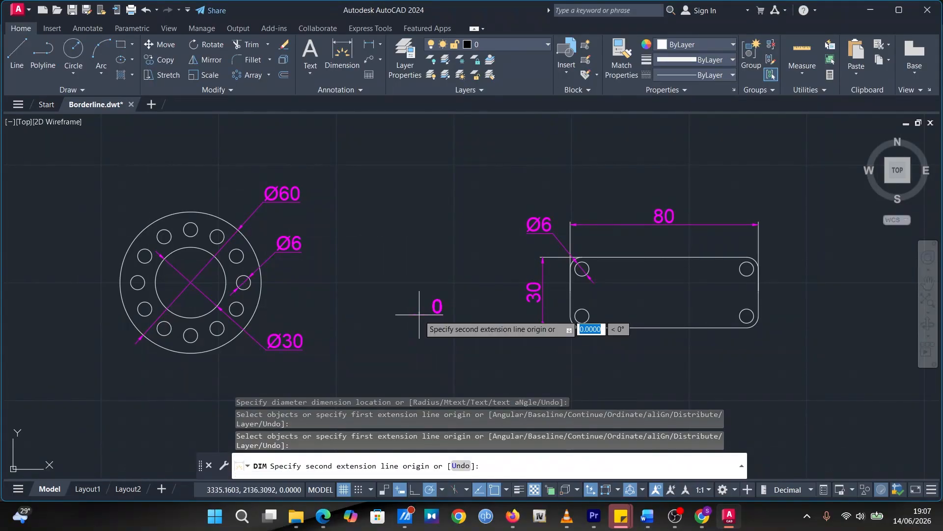
{"action": "key", "text": "Escape"}
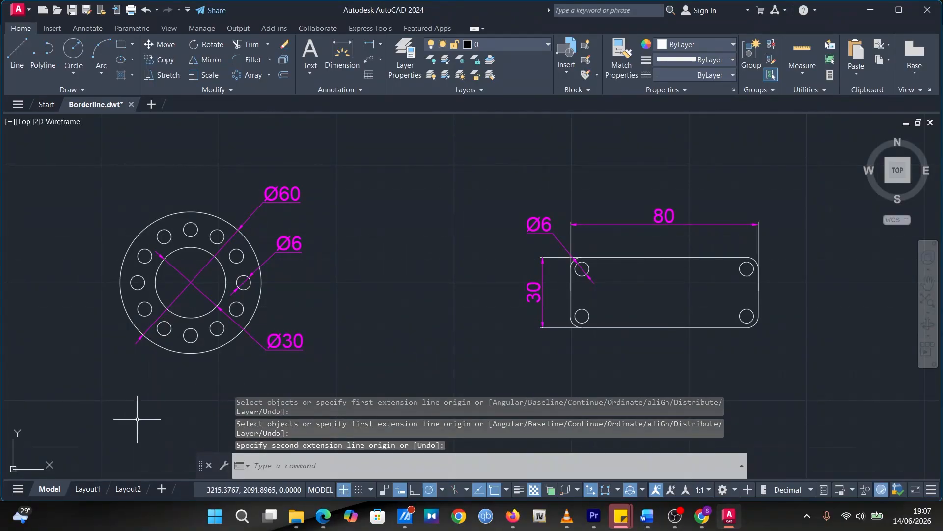
Look at the border and title block in Layout1, return to model space and turn off the drawing grid
{"action": "left_click", "coordinate": [92, 490]}
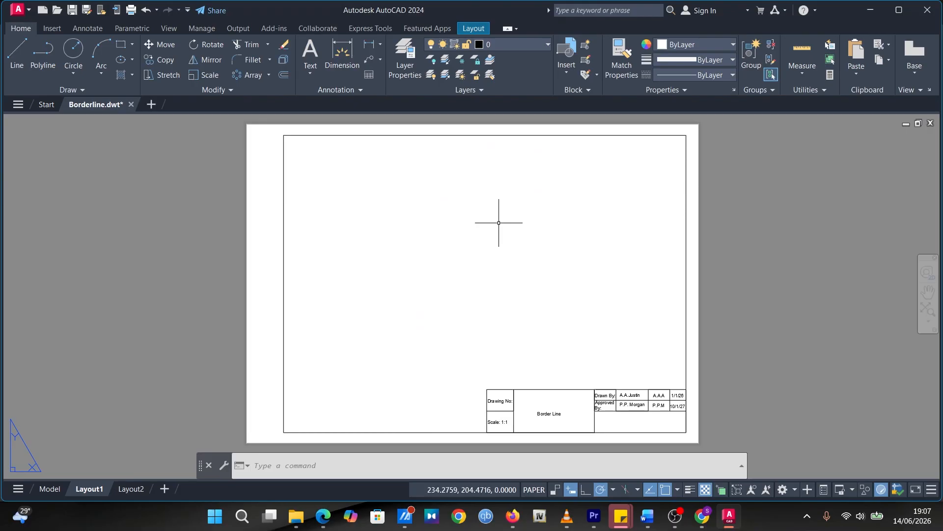
{"action": "left_click", "coordinate": [49, 488]}
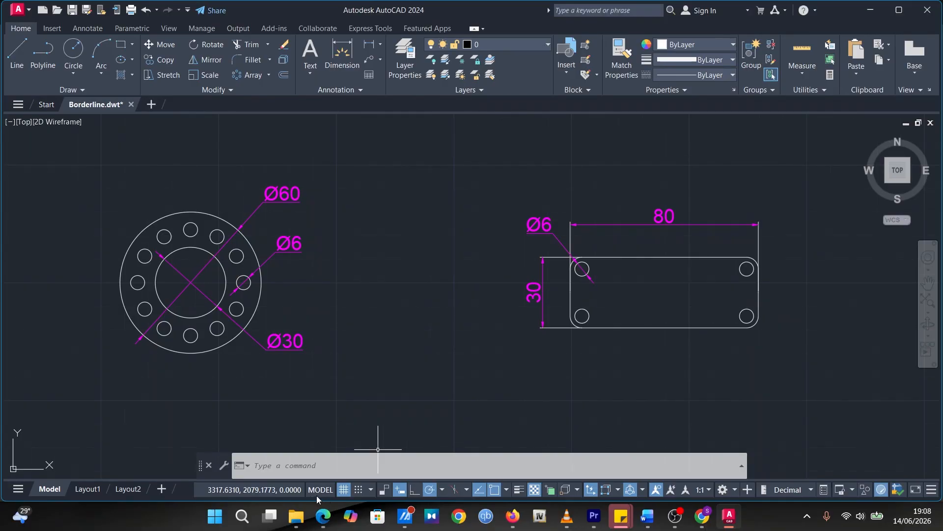
{"action": "left_click", "coordinate": [343, 490]}
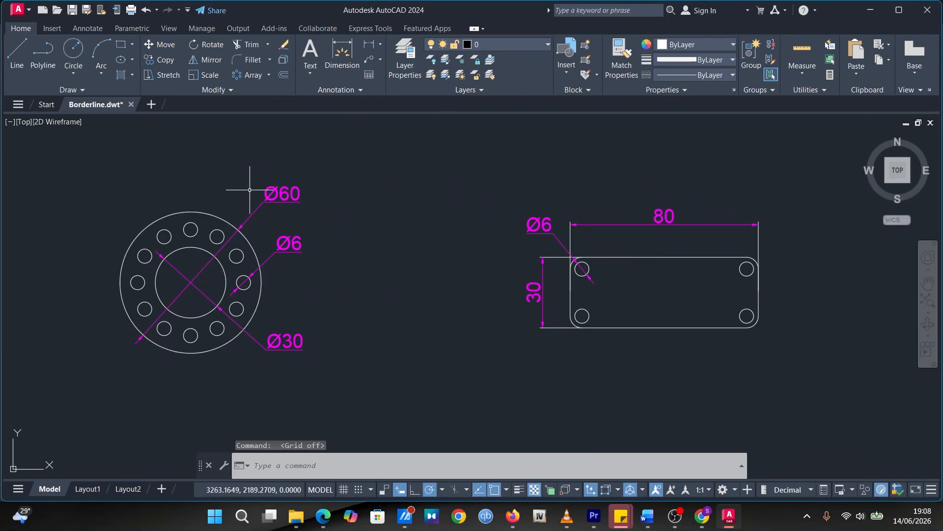
Create a rectangular MVIEW viewport in Layout1 from just inside the border's upper-left corner to the title block's upper-right corner, and return to model space
{"action": "left_click", "coordinate": [88, 489]}
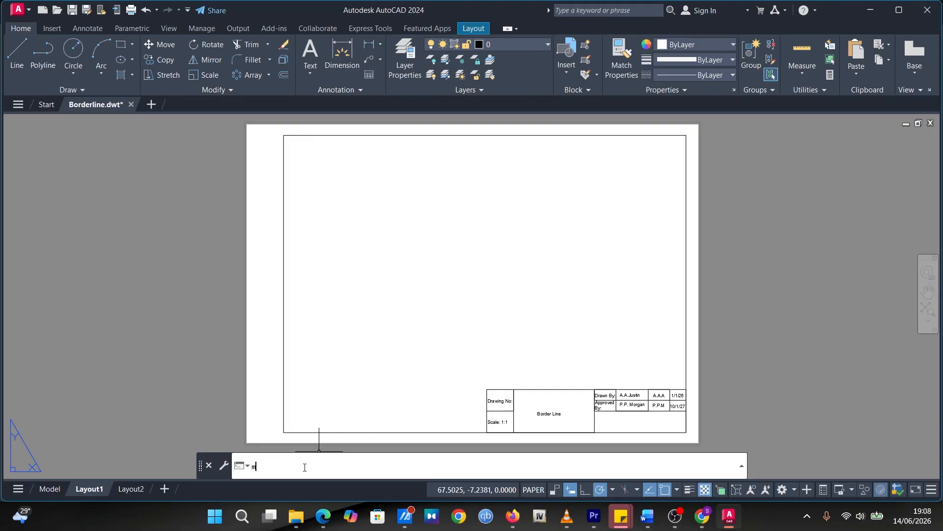
{"action": "type", "text": "v"}
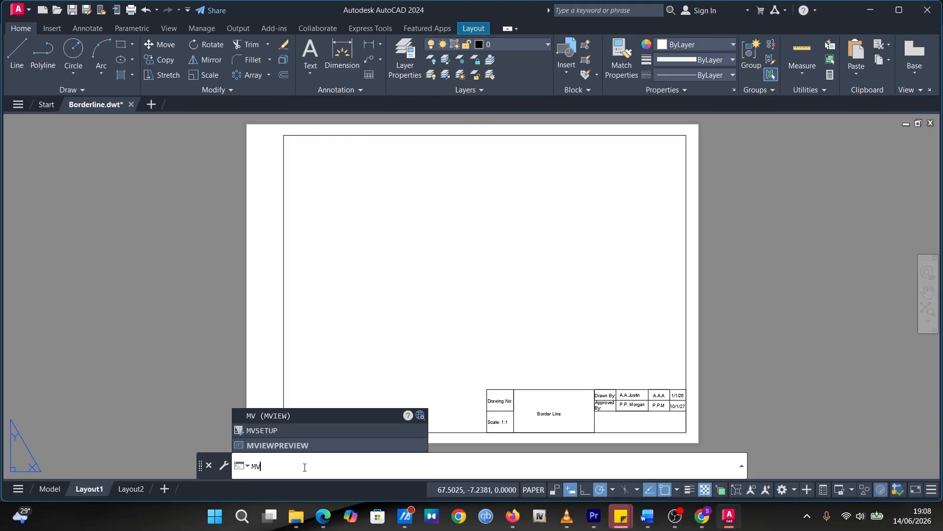
{"action": "key", "text": "Return"}
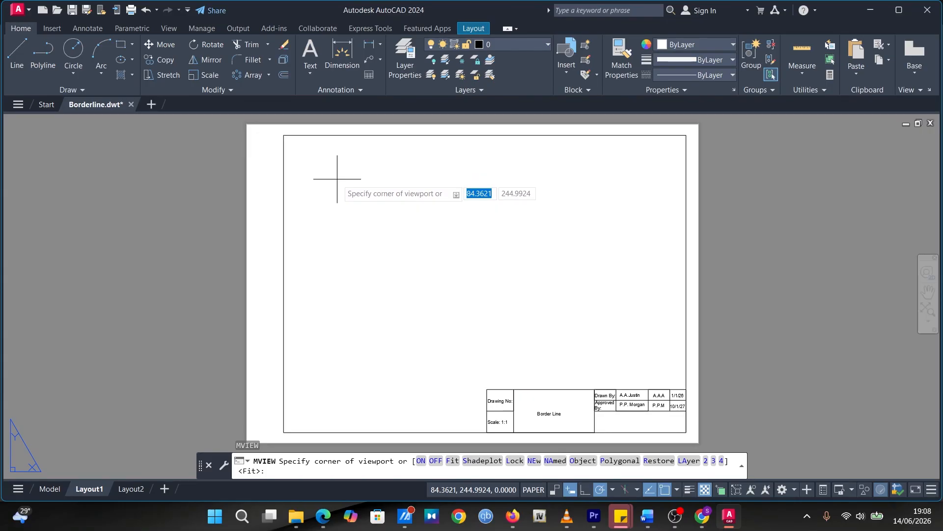
{"action": "left_click", "coordinate": [290, 141]}
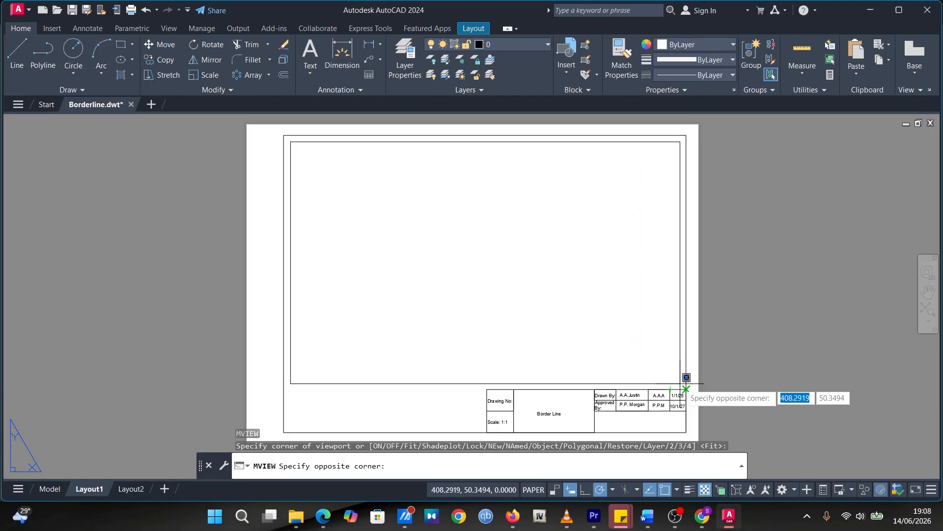
{"action": "left_click", "coordinate": [687, 389]}
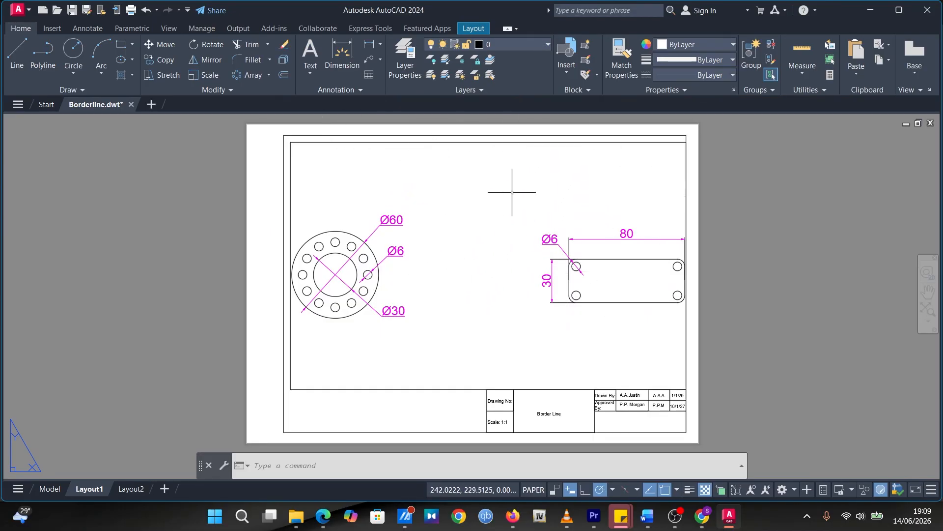
{"action": "left_click", "coordinate": [49, 488]}
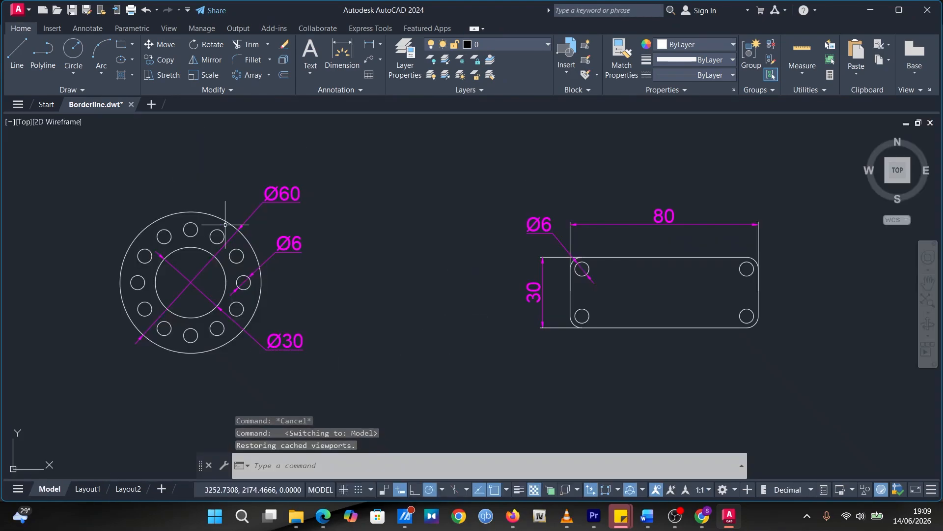
Activate the viewport in Layout1, shrink its view so the flange and plate fit well inside the border, and return to paper space
{"action": "left_click", "coordinate": [88, 488]}
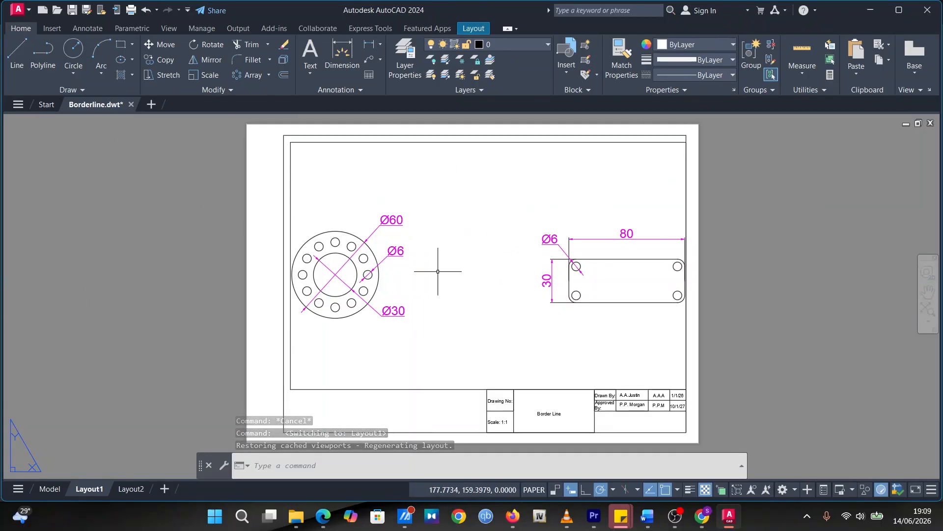
{"action": "double_click", "coordinate": [474, 192]}
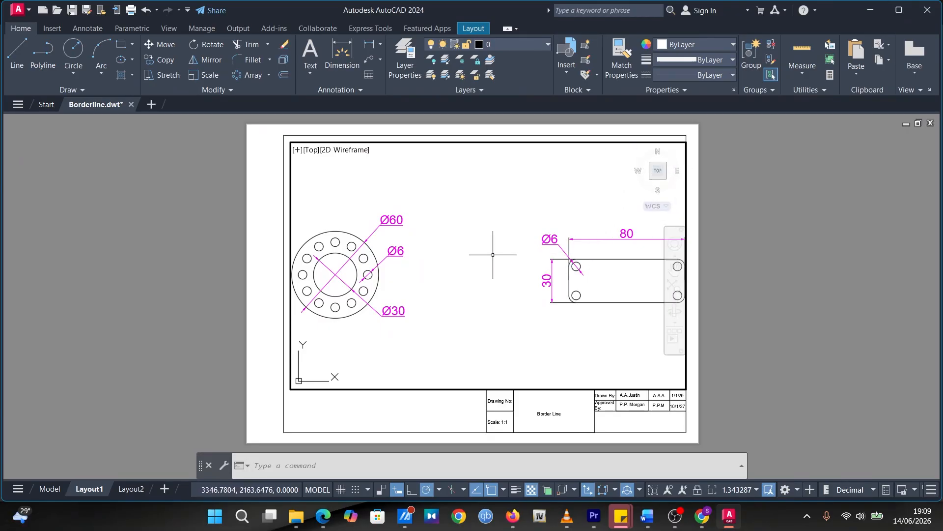
{"action": "scroll", "coordinate": [493, 255], "scroll_direction": "down", "scroll_amount": 3}
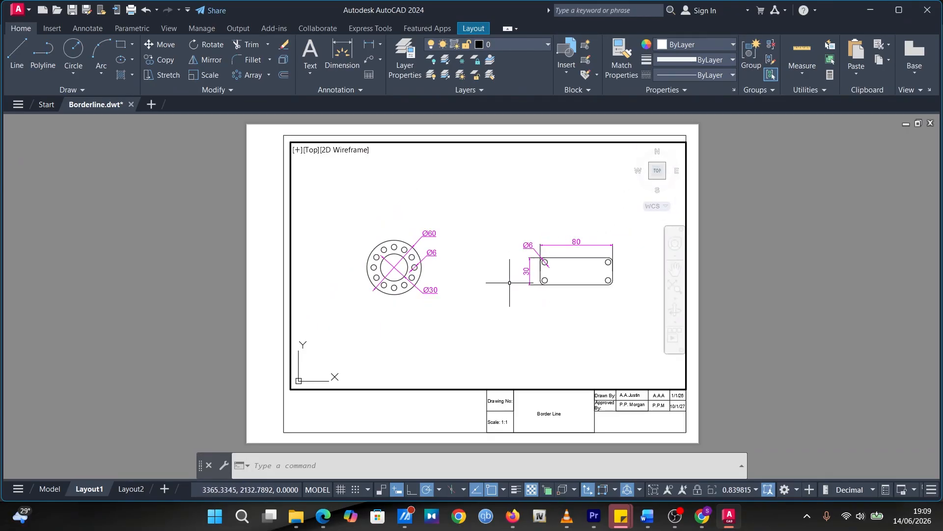
{"action": "scroll", "coordinate": [509, 283], "scroll_direction": "down", "scroll_amount": 2}
{"action": "scroll", "coordinate": [509, 282], "scroll_direction": "up", "scroll_amount": 4}
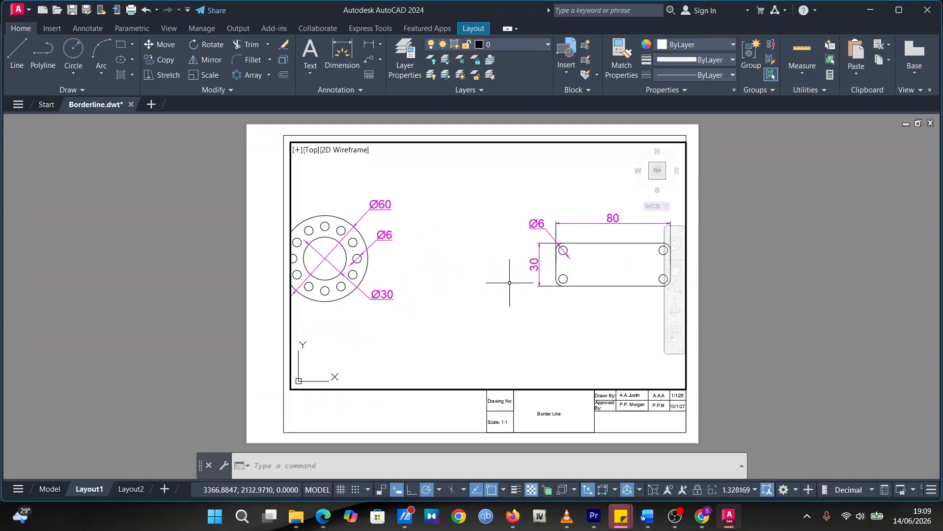
{"action": "scroll", "coordinate": [509, 282], "scroll_direction": "down", "scroll_amount": 2}
{"action": "scroll", "coordinate": [521, 263], "scroll_direction": "up", "scroll_amount": 1}
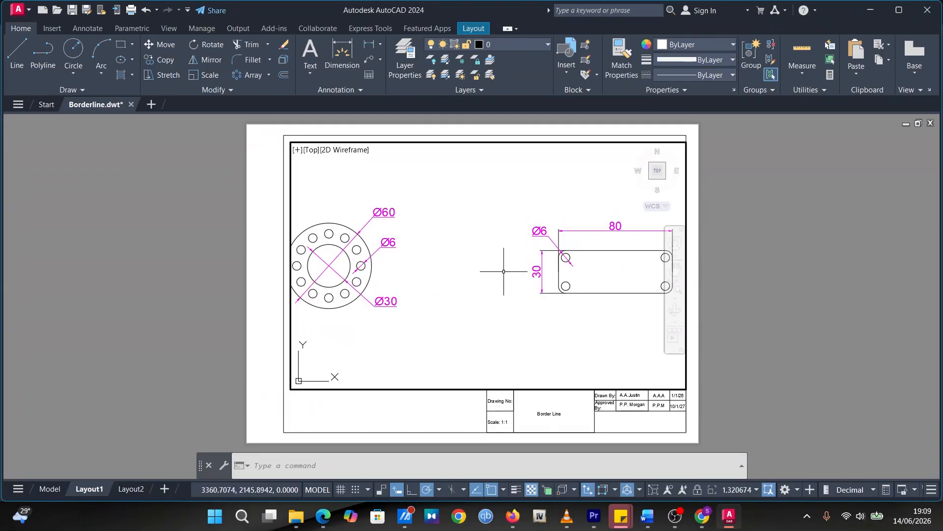
{"action": "scroll", "coordinate": [491, 270], "scroll_direction": "down", "scroll_amount": 1}
{"action": "mouse_move", "coordinate": [468, 258]}
{"action": "middle_mouse_down"}
{"action": "mouse_move", "coordinate": [496, 274]}
{"action": "mouse_move", "coordinate": [453, 261]}
{"action": "mouse_move", "coordinate": [481, 267]}
{"action": "middle_mouse_up"}
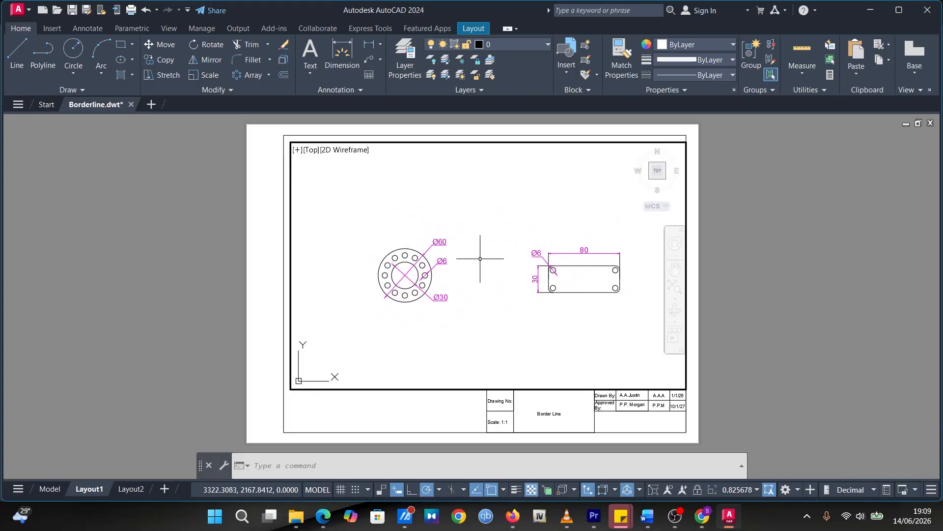
{"action": "left_click", "coordinate": [481, 226]}
{"action": "key", "text": "Escape"}
{"action": "key", "text": "Escape"}
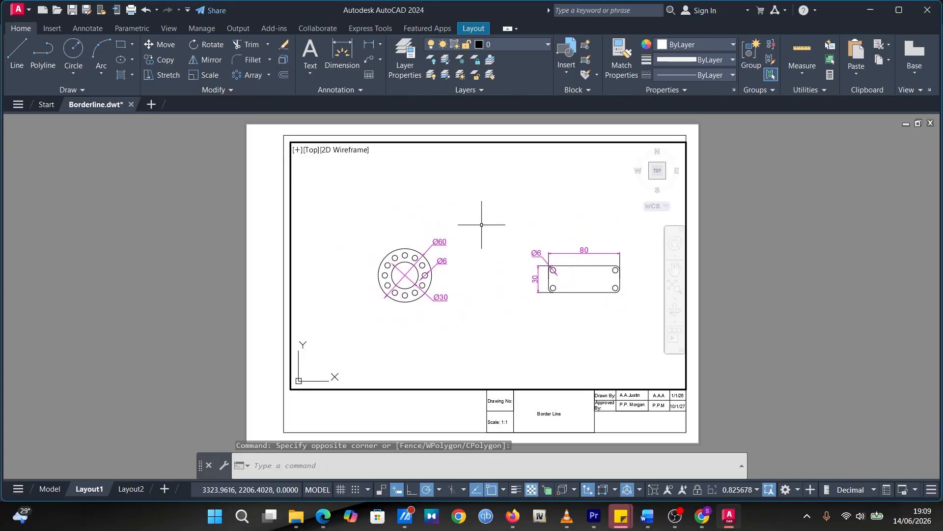
{"action": "left_click", "coordinate": [470, 189]}
{"action": "key", "text": "Escape"}
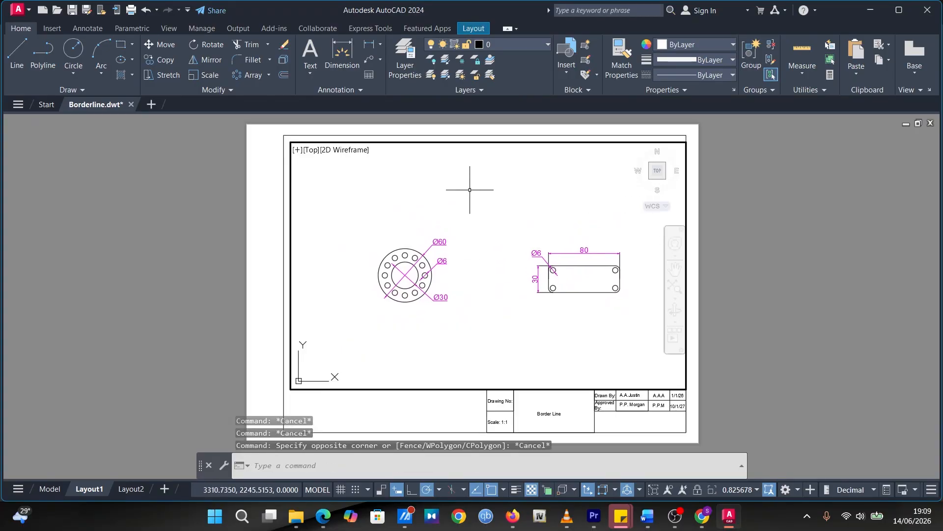
{"action": "double_click", "coordinate": [523, 143]}
{"action": "left_click", "coordinate": [524, 142]}
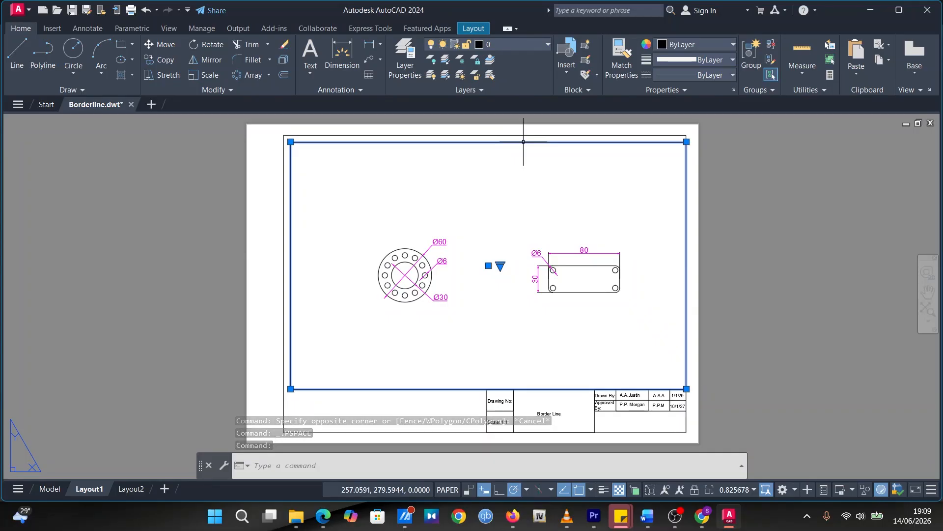
{"action": "left_click", "coordinate": [529, 193]}
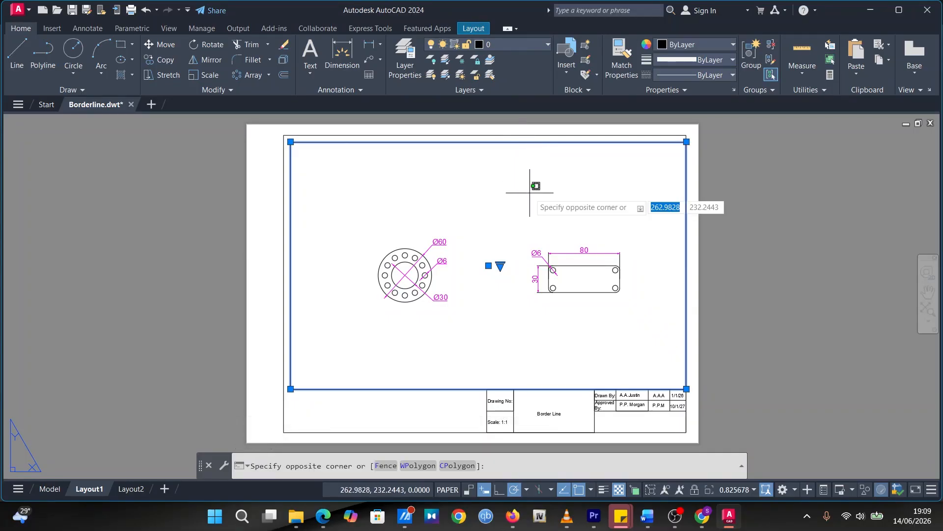
{"action": "left_click", "coordinate": [427, 148]}
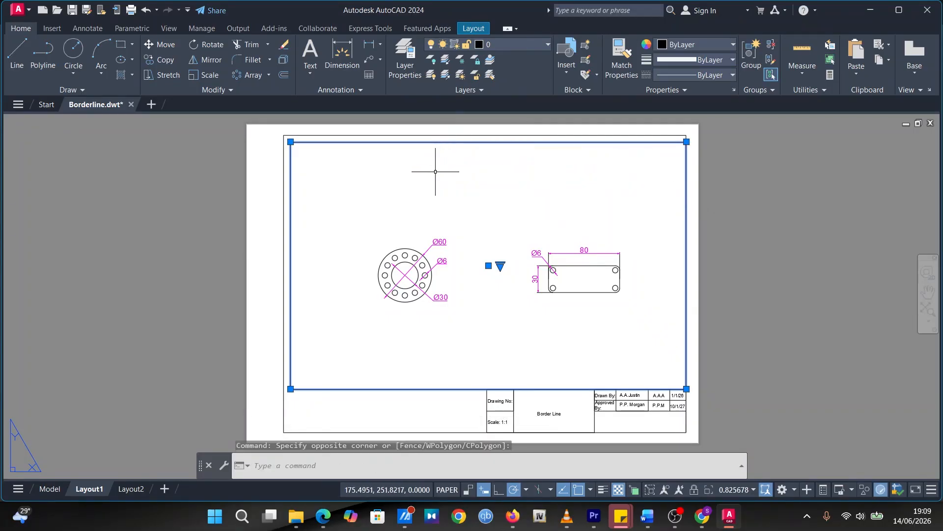
{"action": "key", "text": "Escape"}
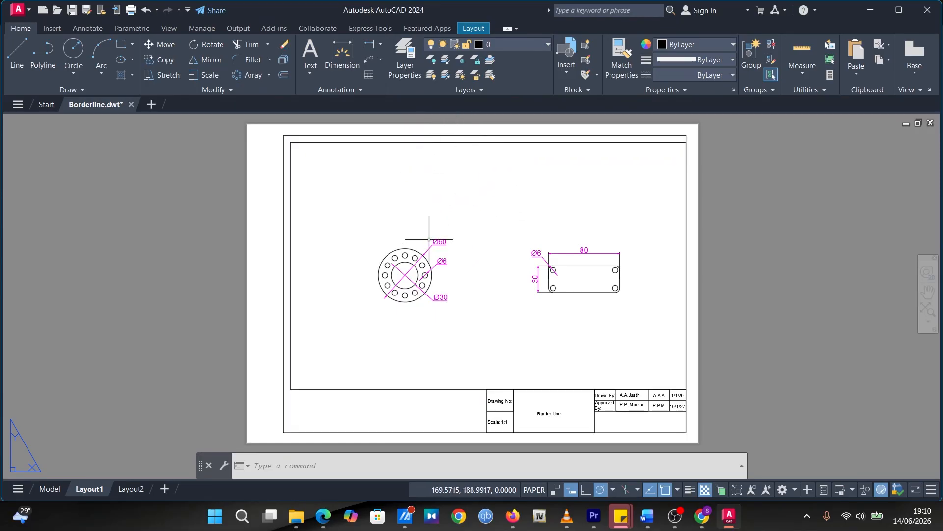
Assign the Layout1 viewport frame to the View Port layer
{"action": "left_click", "coordinate": [450, 141]}
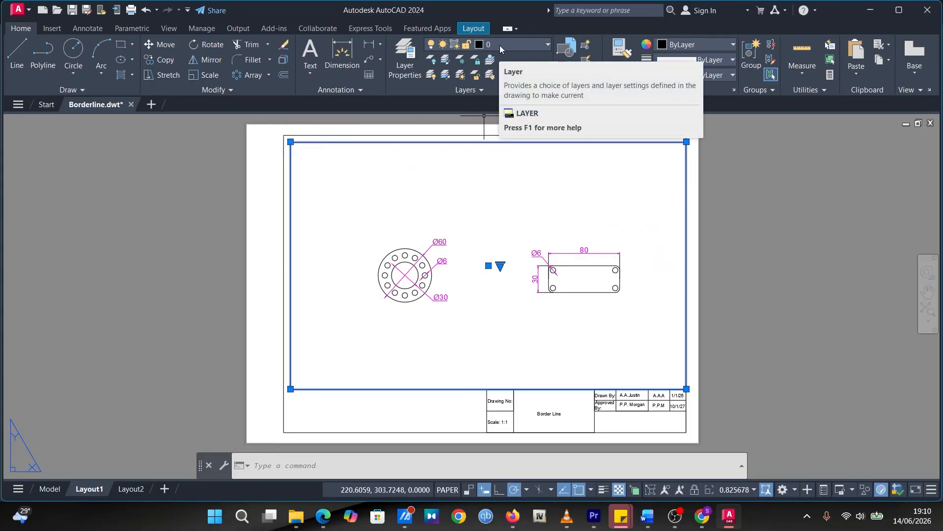
{"action": "left_click", "coordinate": [540, 44]}
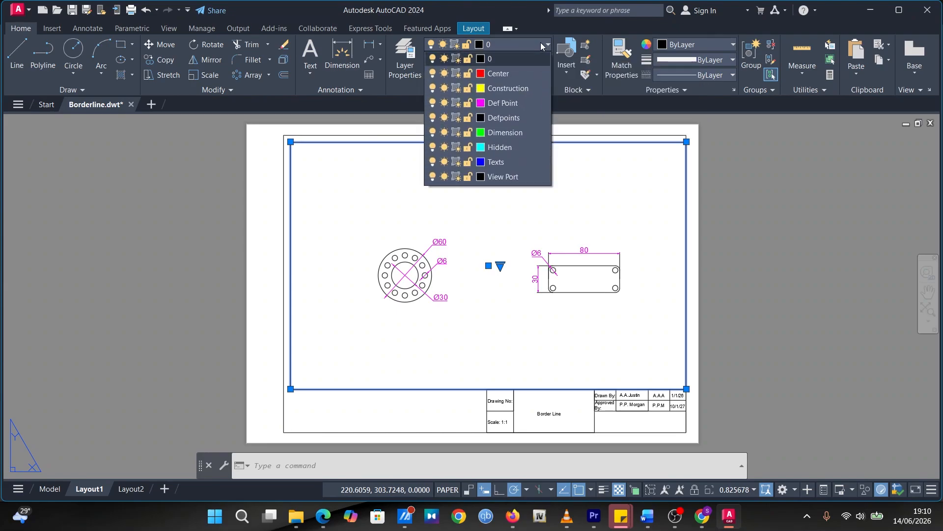
{"action": "left_click", "coordinate": [499, 178]}
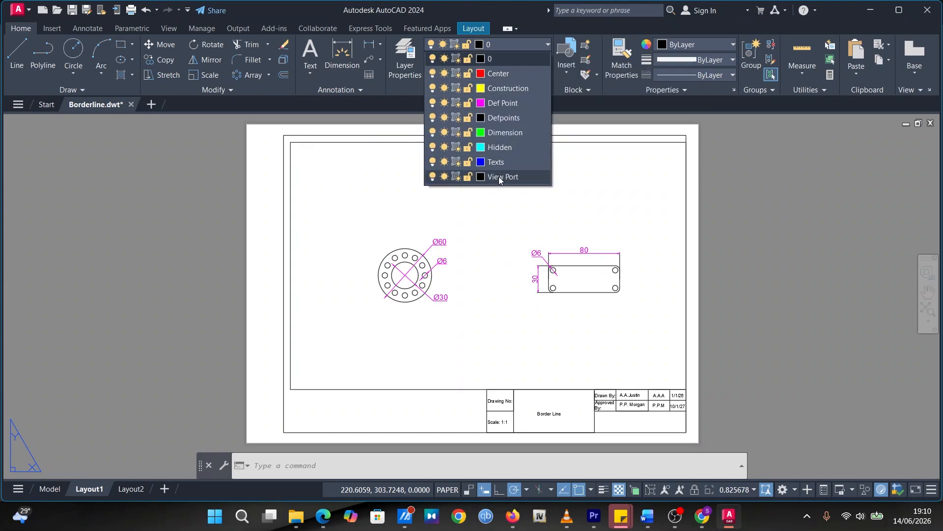
{"action": "left_click", "coordinate": [500, 177]}
Turn off the View Port layer to hide the viewport frame in Layout1
{"action": "left_click", "coordinate": [492, 142]}
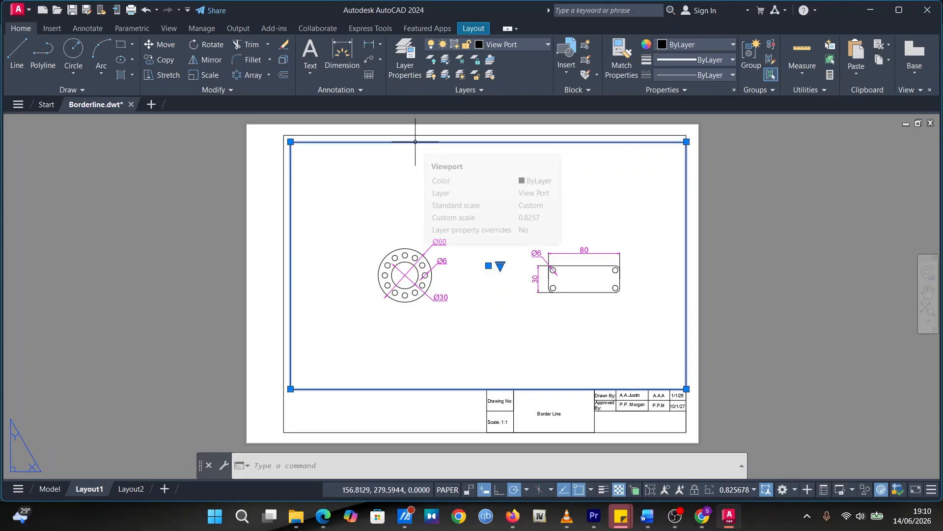
{"action": "left_click", "coordinate": [535, 44]}
{"action": "left_click", "coordinate": [430, 176]}
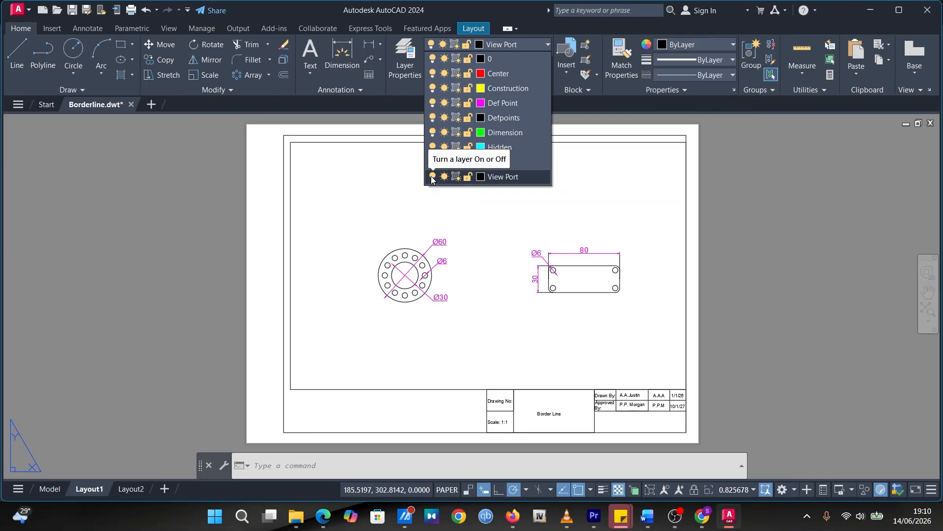
{"action": "left_click", "coordinate": [431, 176]}
{"action": "left_click", "coordinate": [353, 186]}
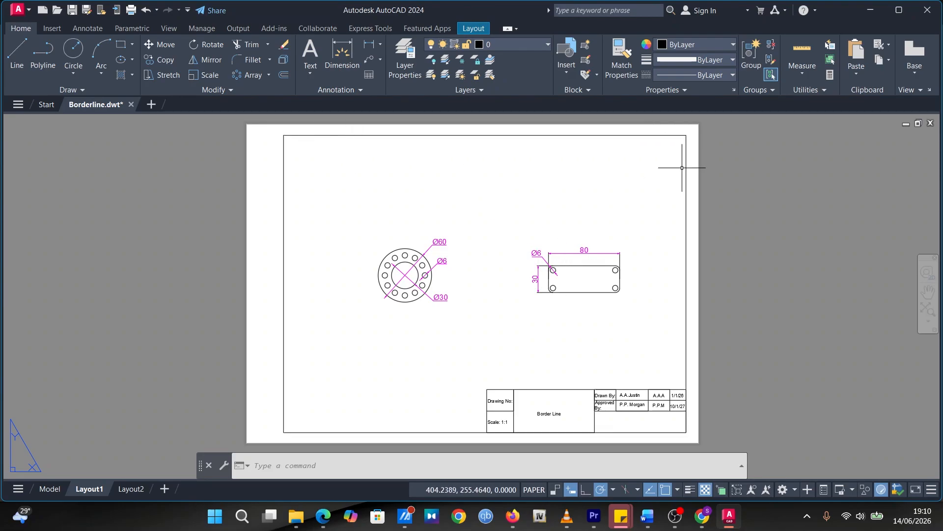
Export the current layout to the Desktop as a PDF file named PDF Drawing
{"action": "left_click", "coordinate": [20, 10]}
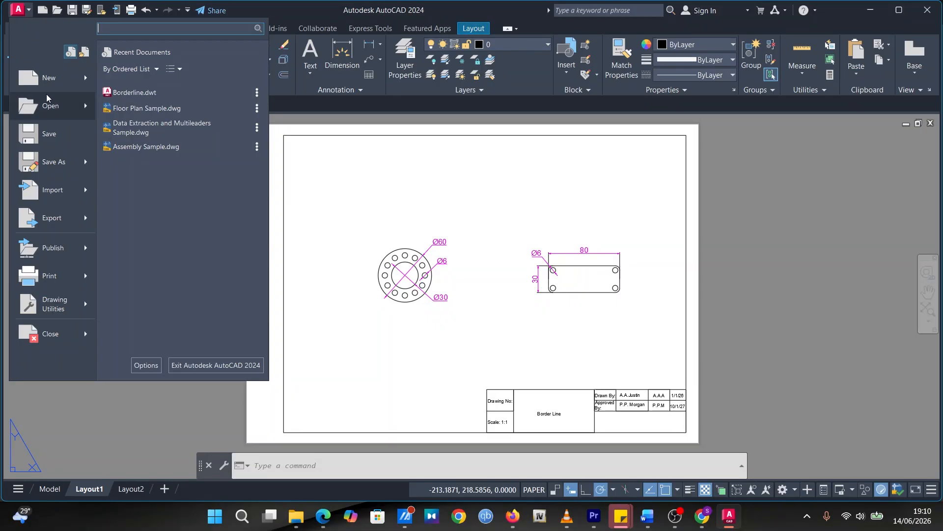
{"action": "mouse_move", "coordinate": [57, 226]}
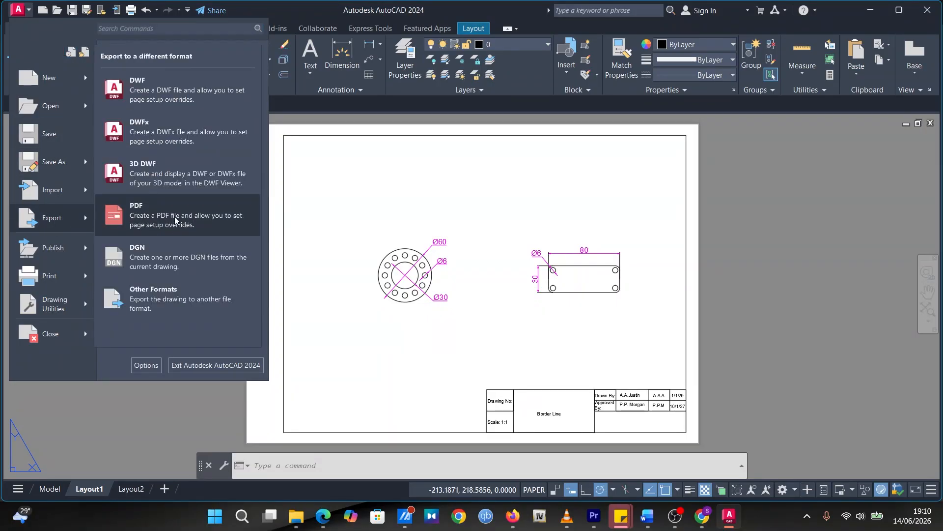
{"action": "left_click", "coordinate": [197, 216]}
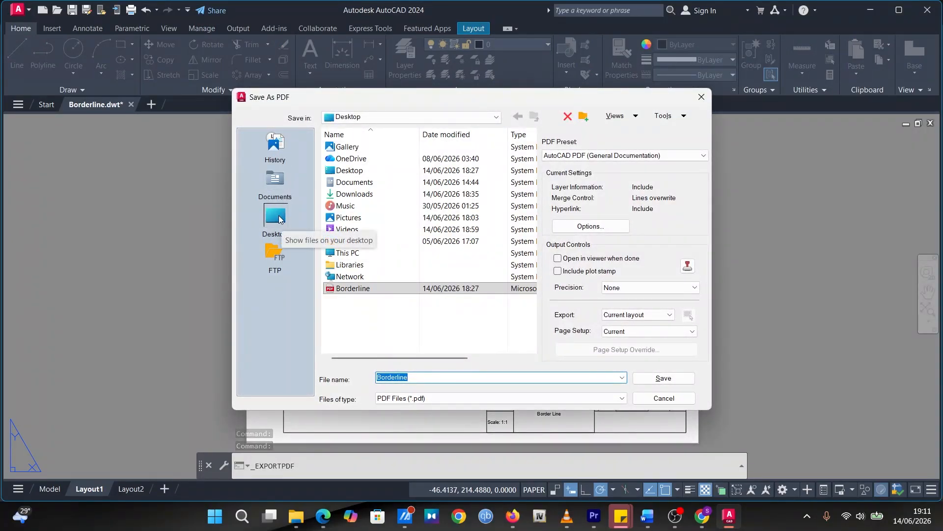
{"action": "left_click", "coordinate": [430, 377]}
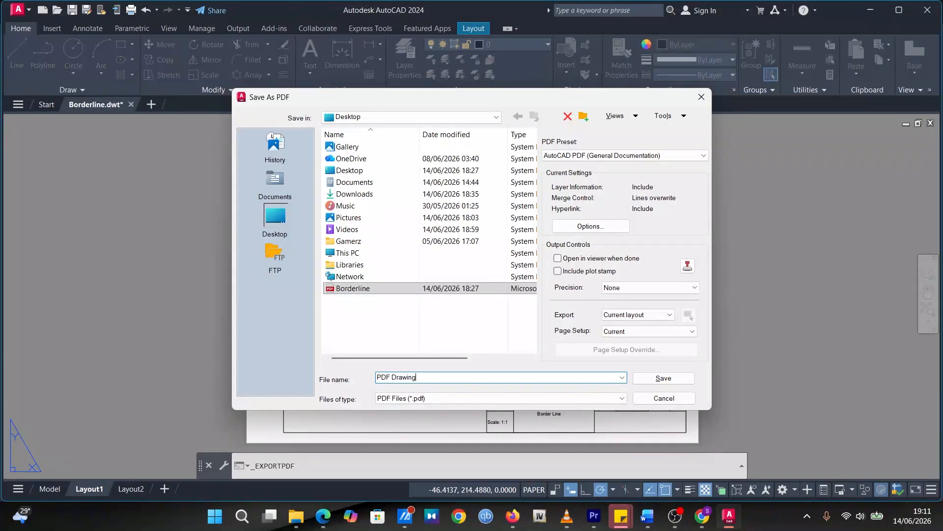
{"action": "left_click", "coordinate": [653, 377]}
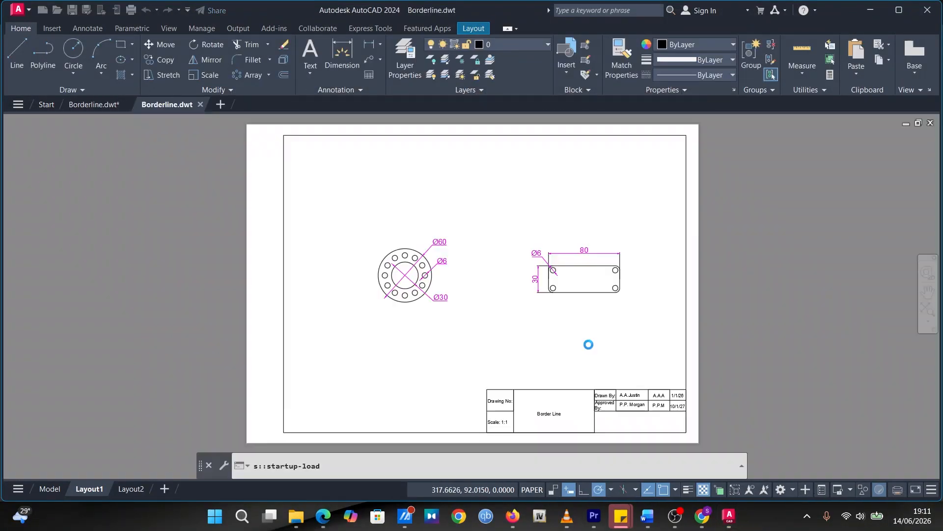